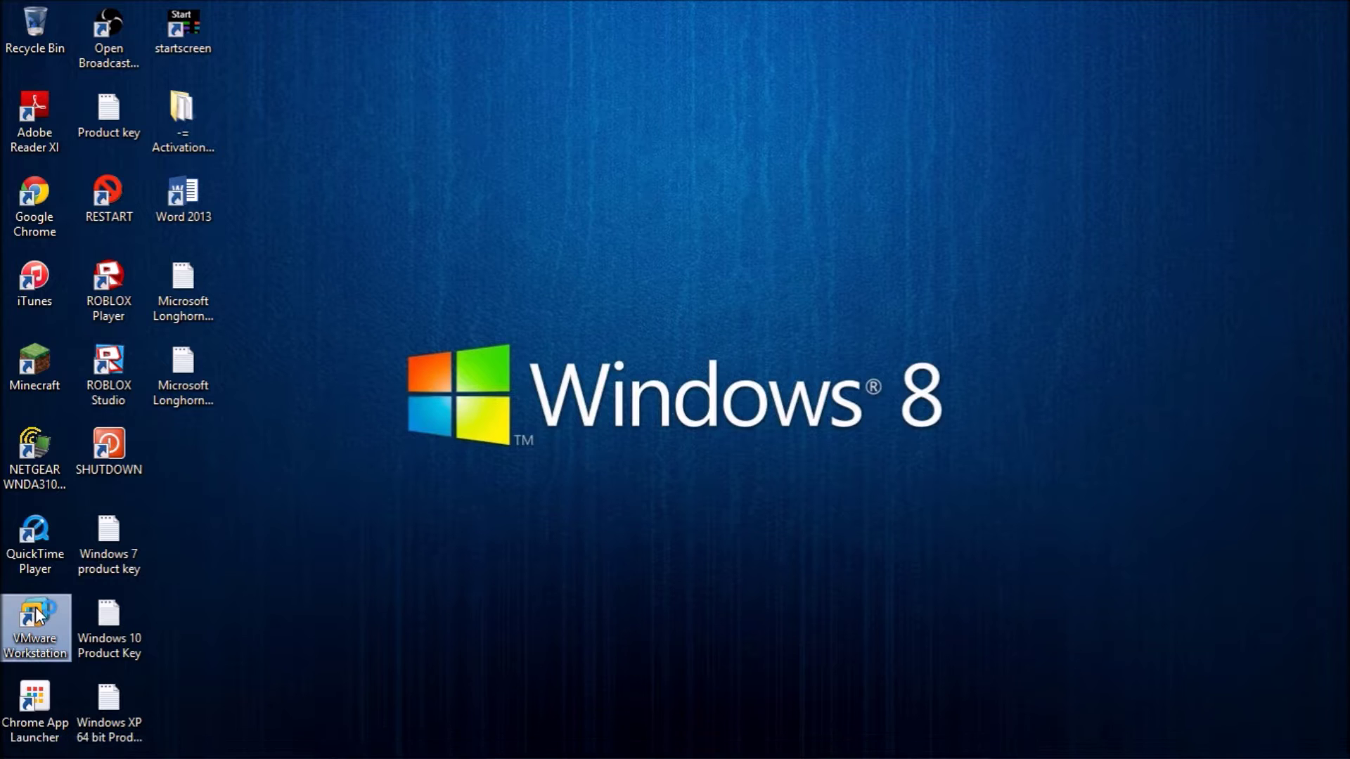
Launch VMware Workstation 11 from its desktop shortcut.
{"action": "double_click", "coordinate": [58, 608]}
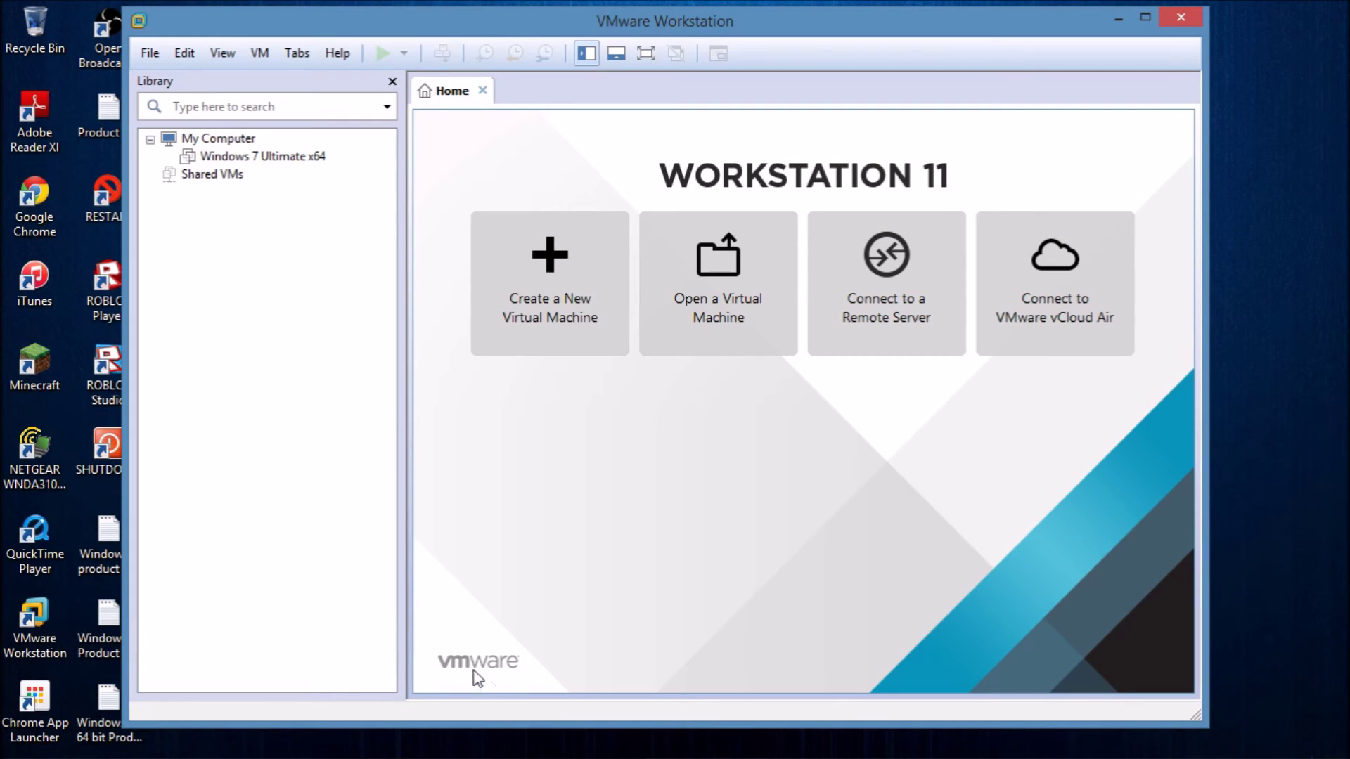
Select Windows 7 Ultimate x64, switch to full screen and power it on.
{"action": "left_click", "coordinate": [298, 158]}
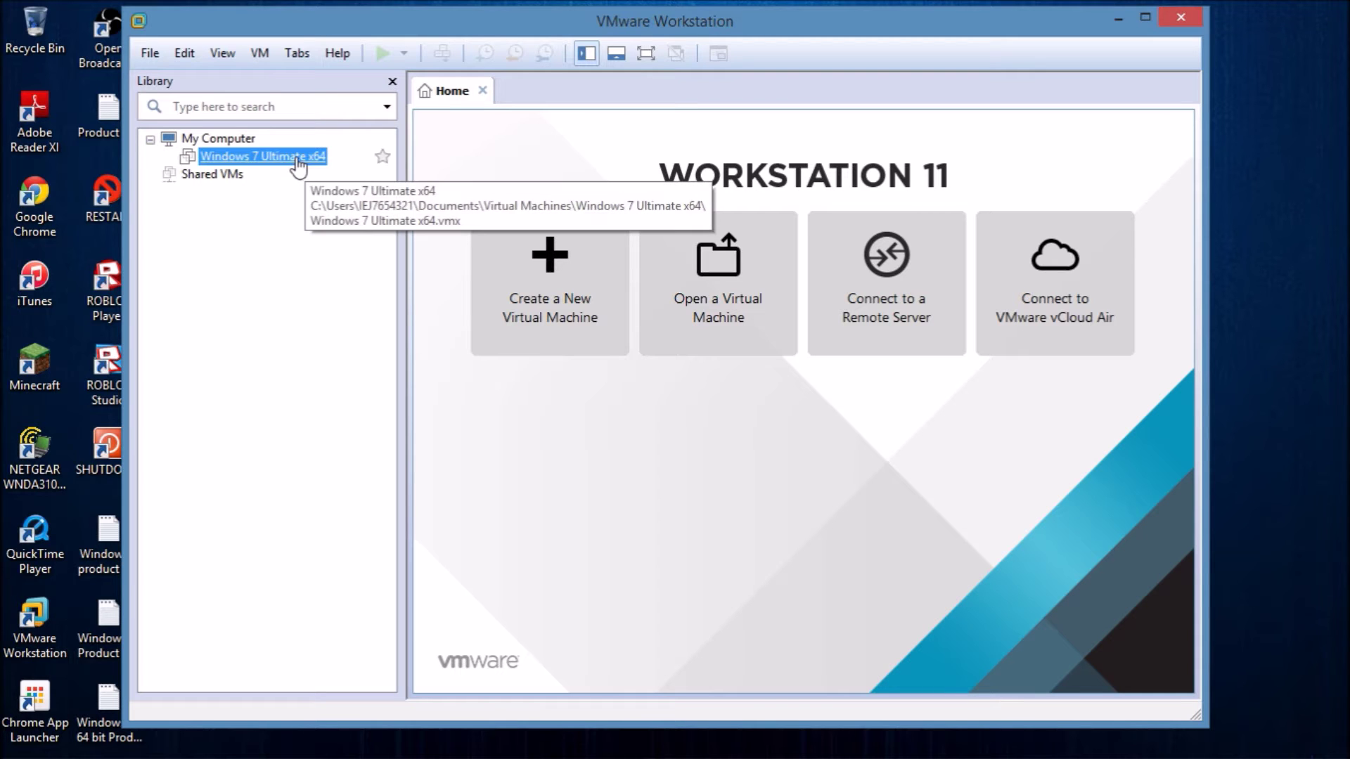
{"action": "double_click", "coordinate": [272, 162]}
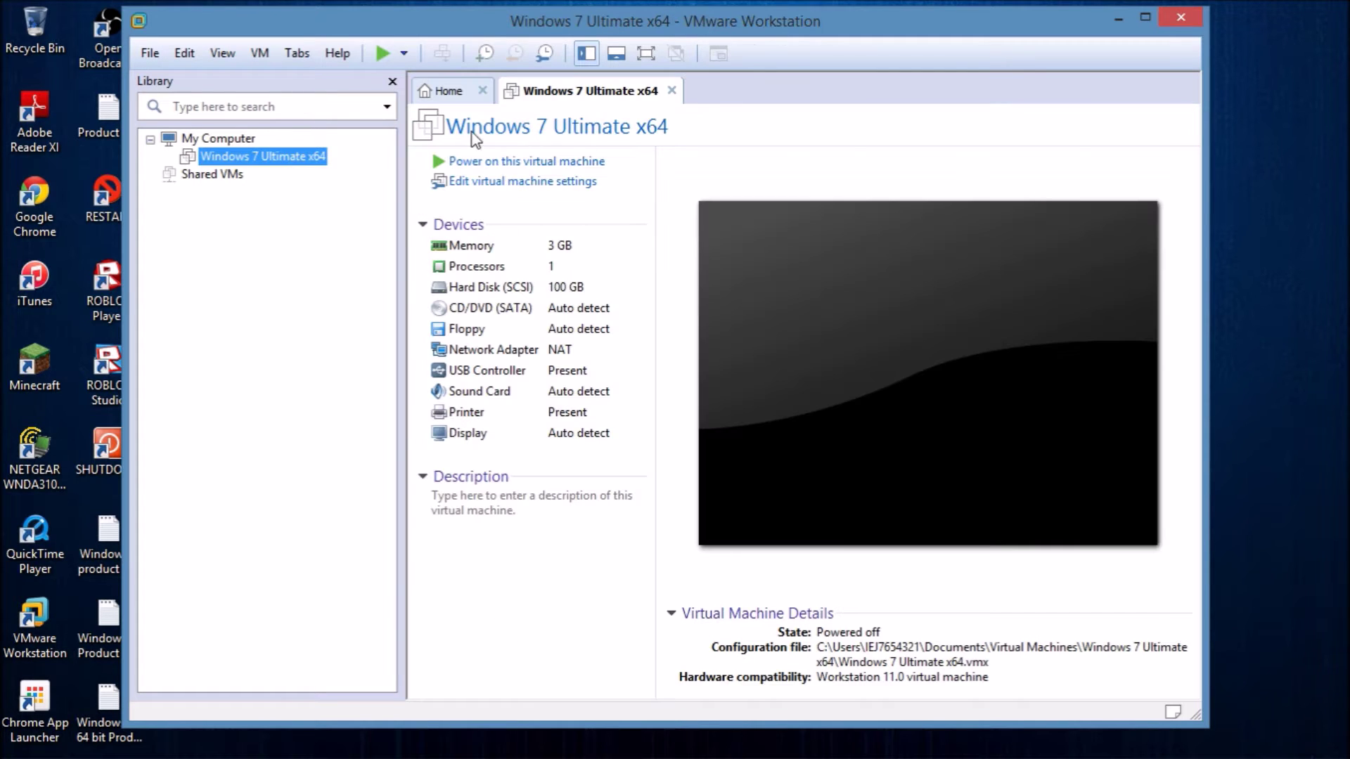
{"action": "left_click", "coordinate": [653, 55]}
{"action": "left_click", "coordinate": [350, 62]}
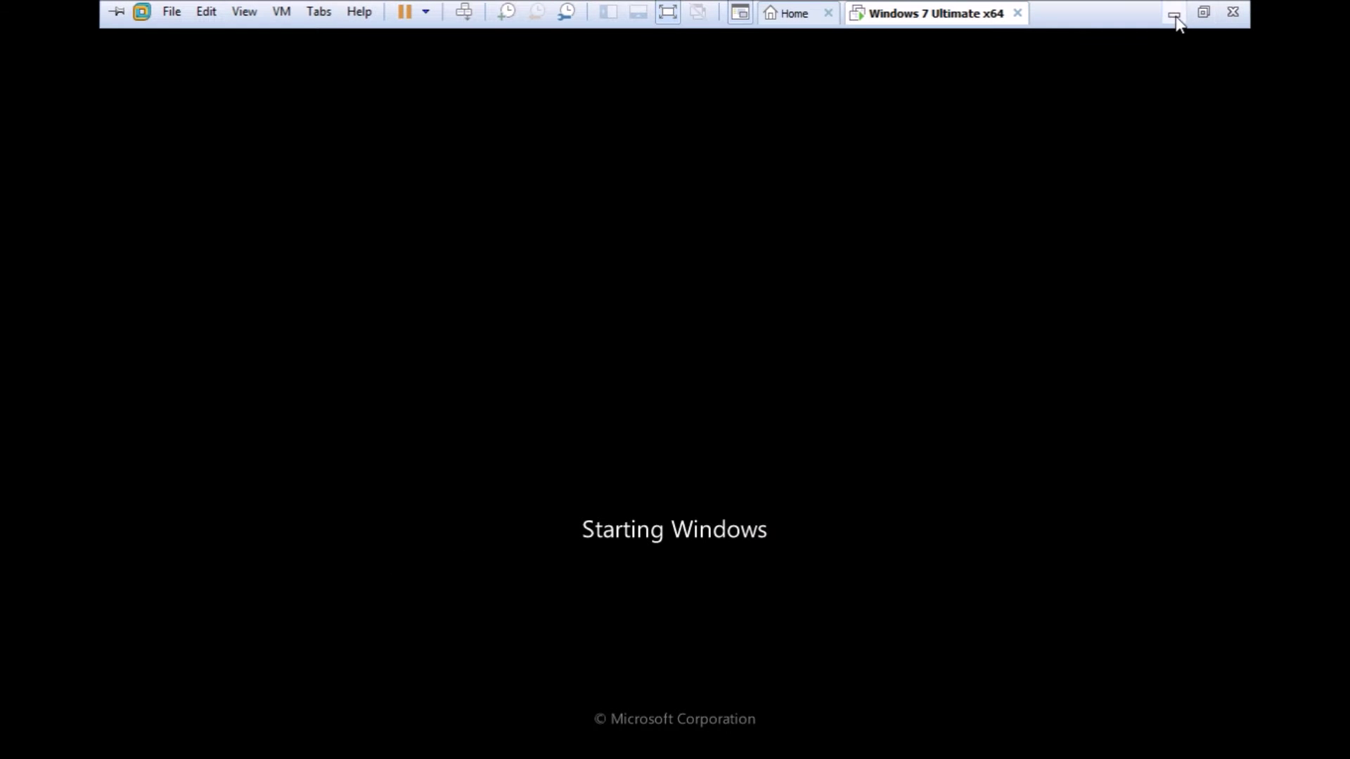
Minimize the VM to check the screen recorder, then return to Windows 7.
{"action": "left_click", "coordinate": [1175, 16]}
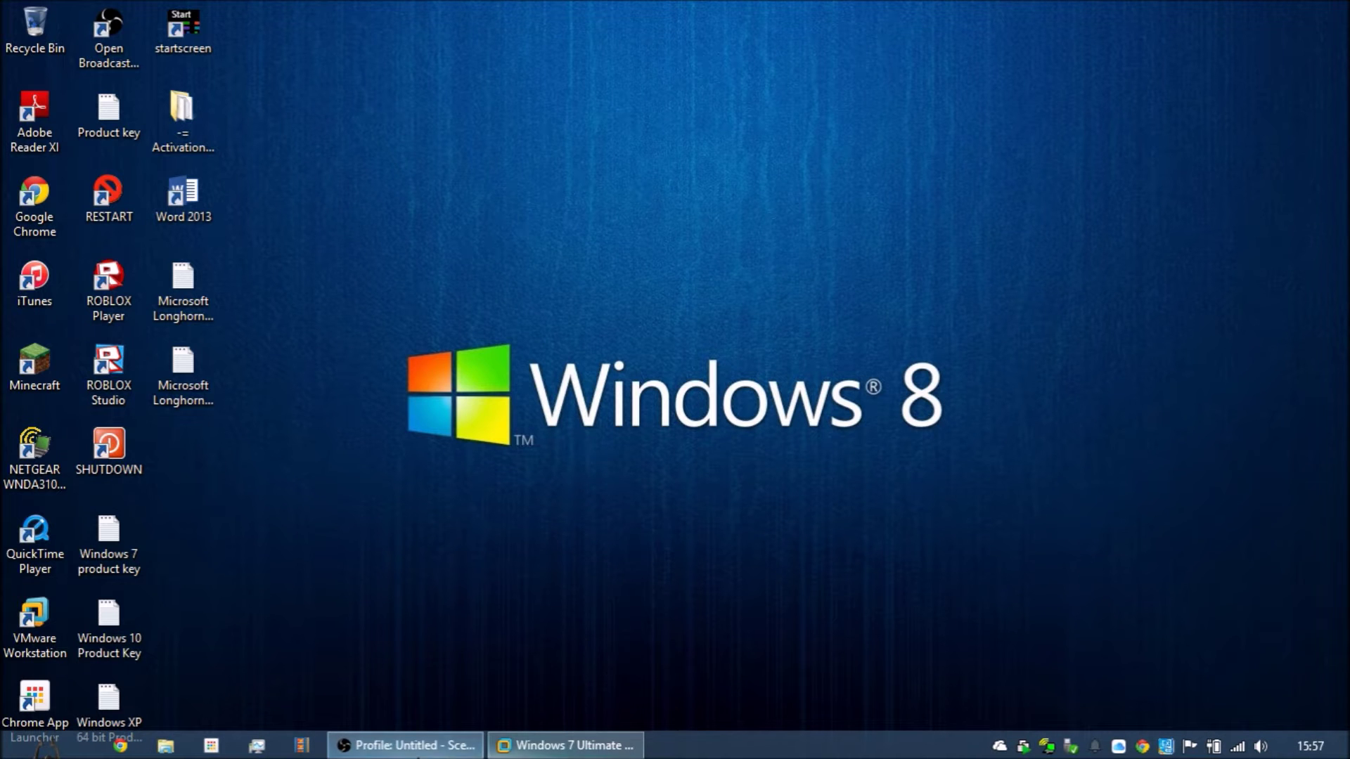
{"action": "left_click", "coordinate": [409, 750]}
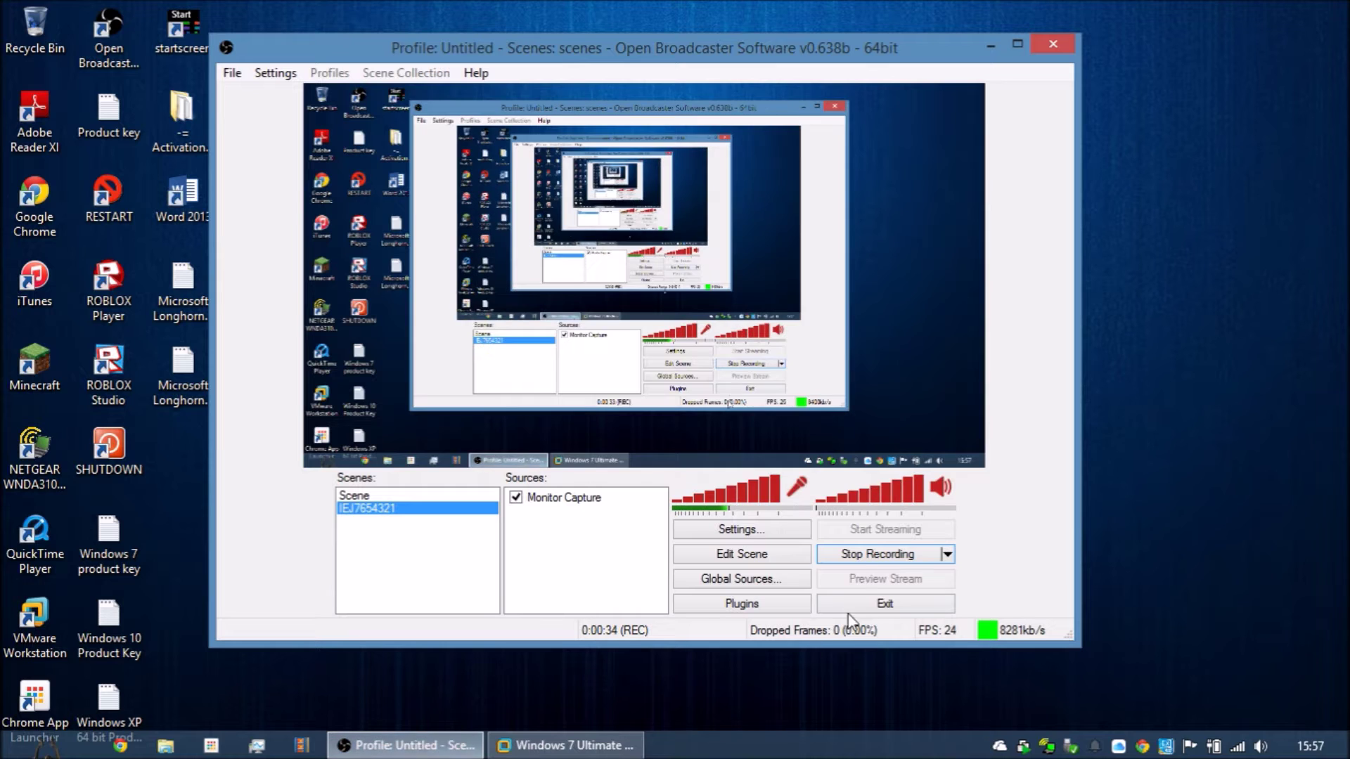
{"action": "left_click", "coordinate": [612, 746]}
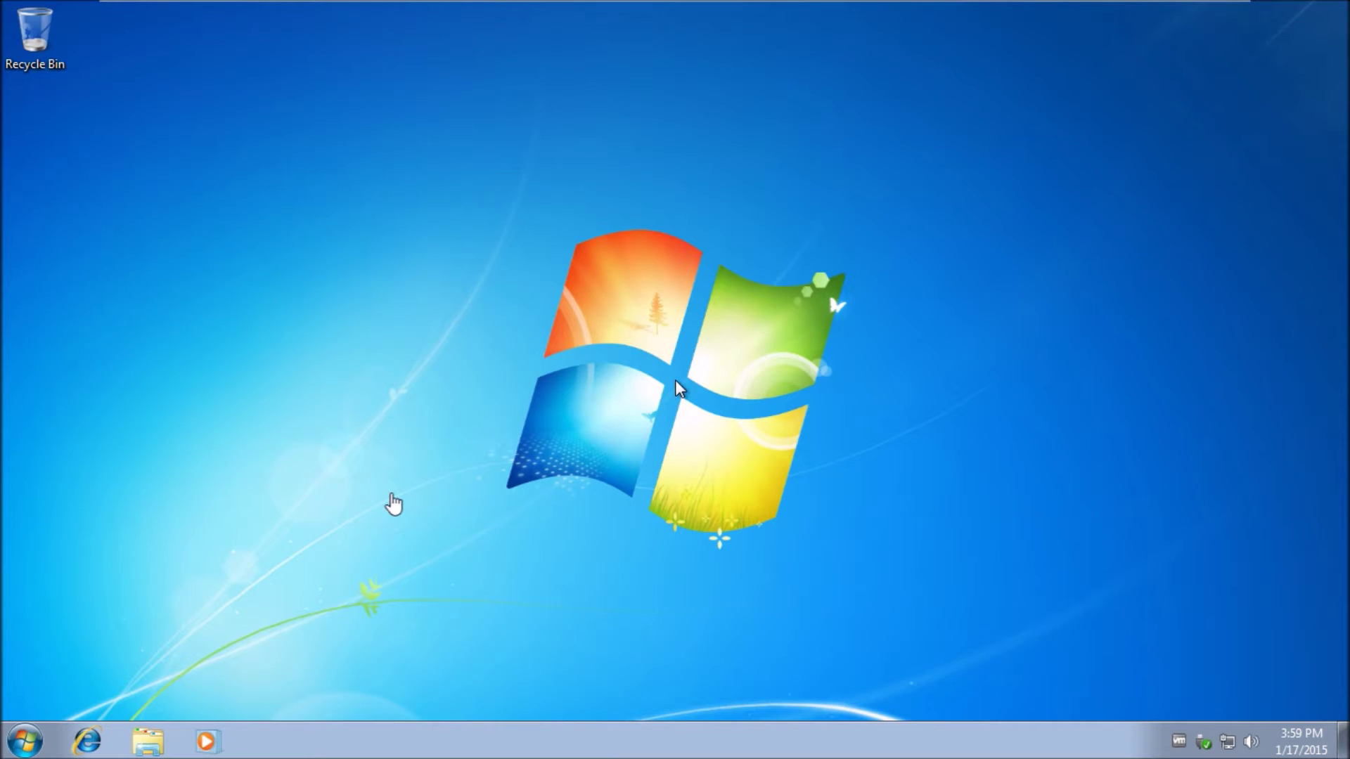
In the guest's Computer window, confirm DVD RW Drive (D:) has no disc.
{"action": "left_click", "coordinate": [24, 740]}
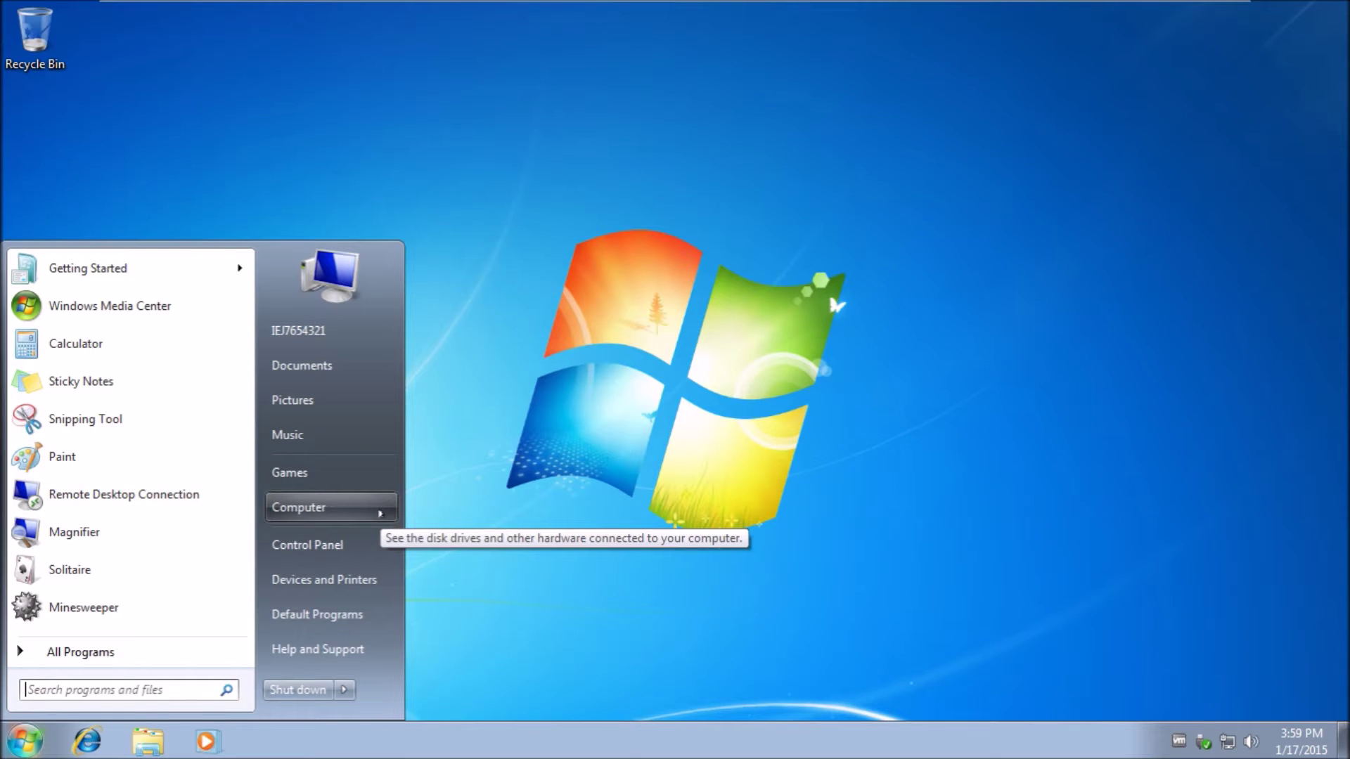
{"action": "left_click", "coordinate": [380, 514]}
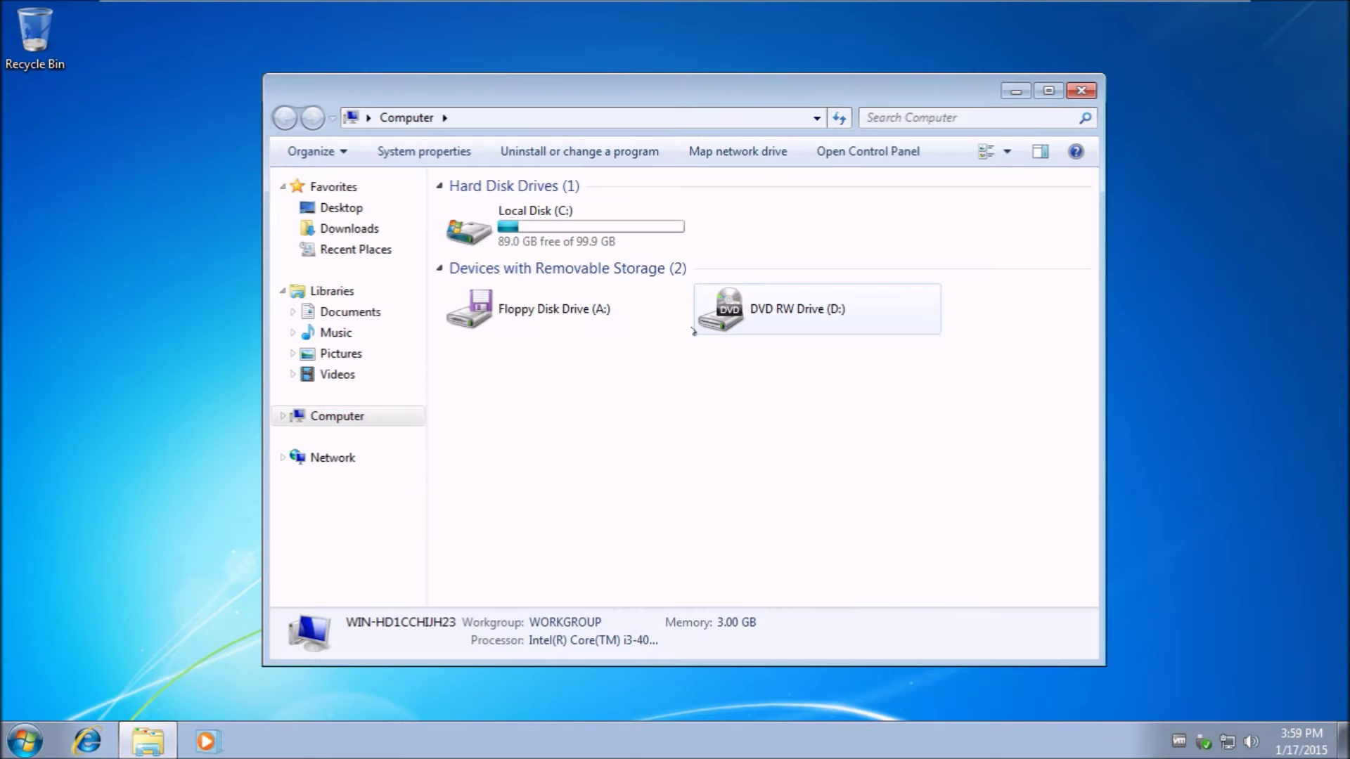
{"action": "double_click", "coordinate": [748, 318]}
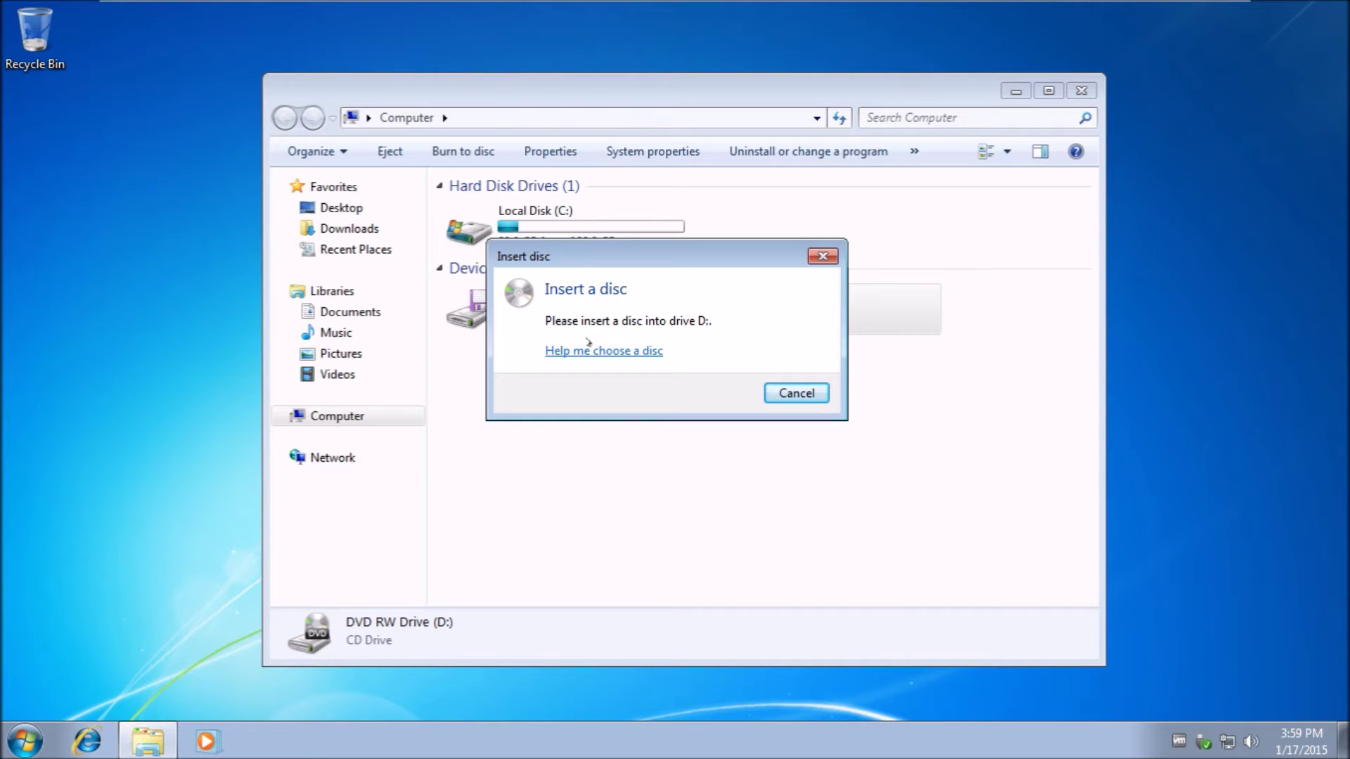
{"action": "left_click", "coordinate": [791, 393]}
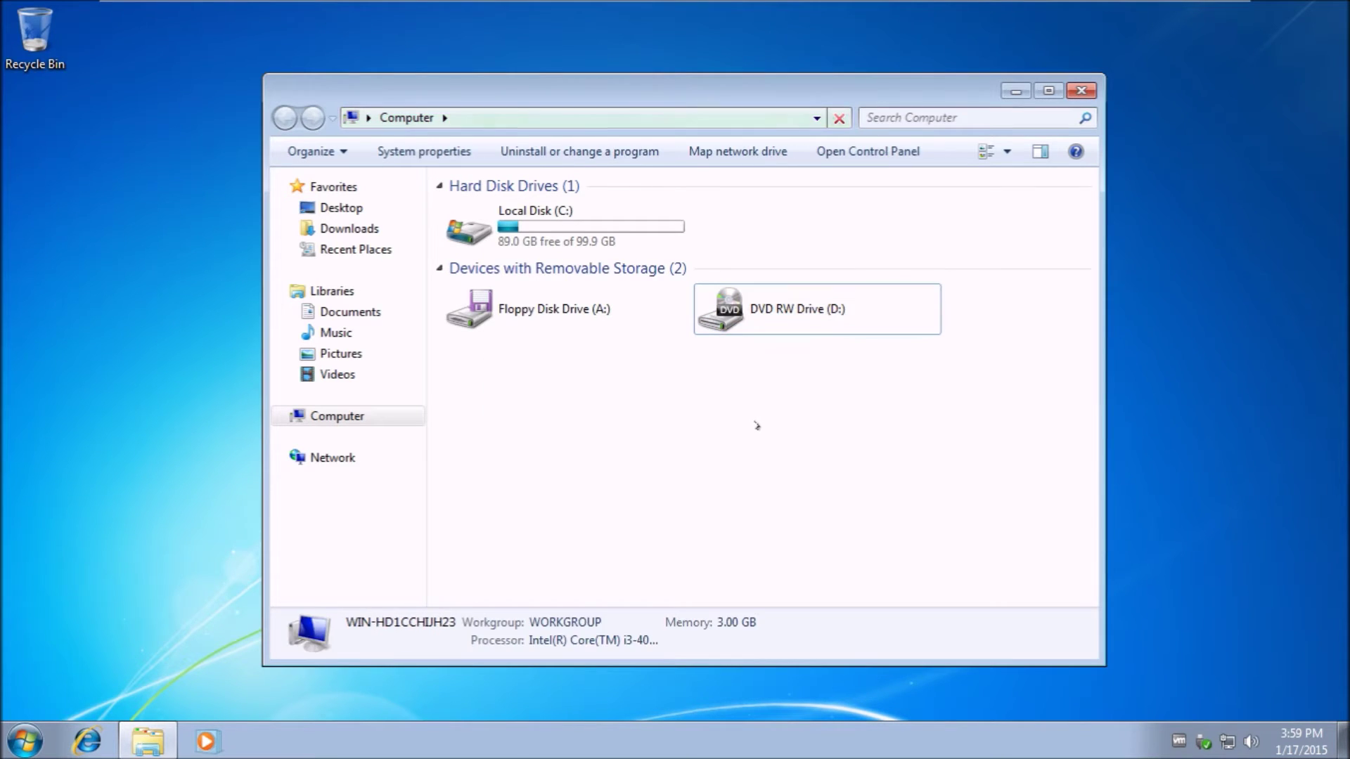
{"action": "mouse_move", "coordinate": [490, 4]}
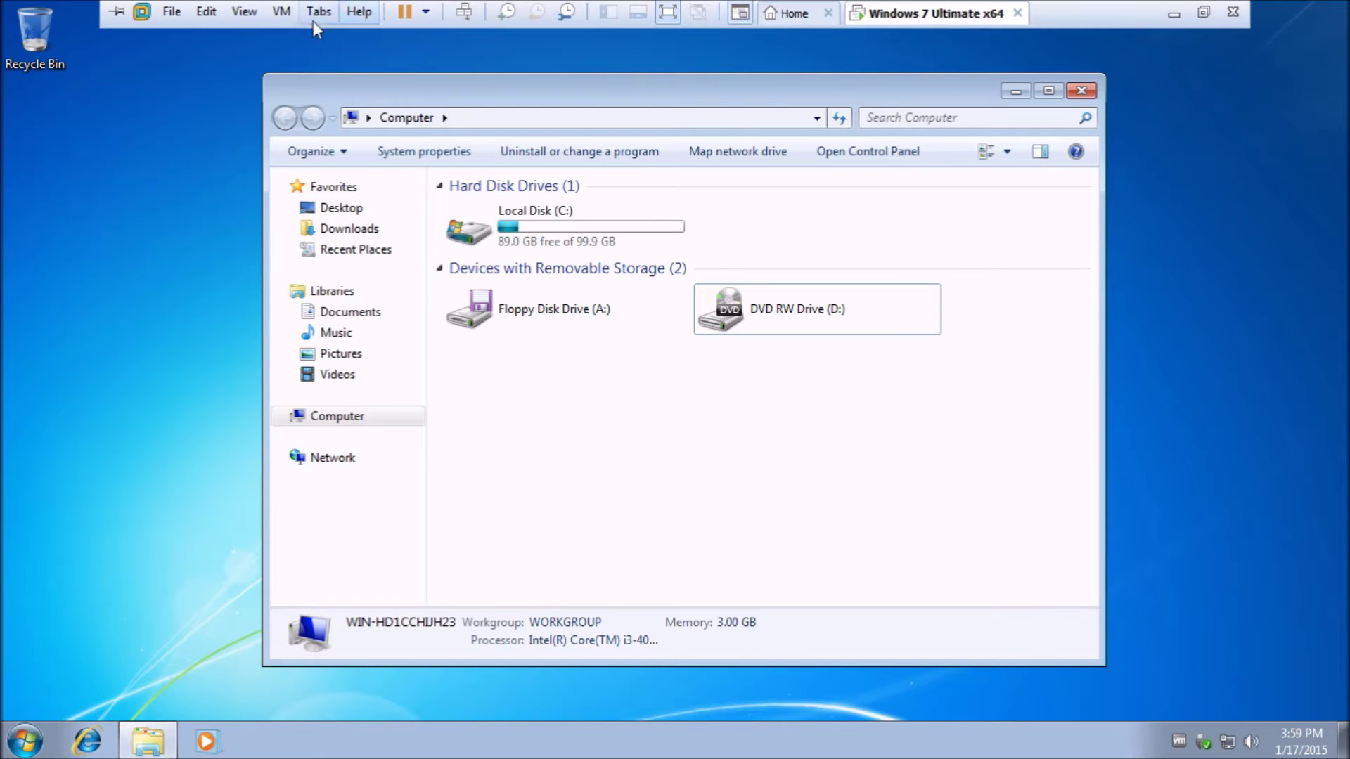
{"action": "left_click", "coordinate": [284, 20]}
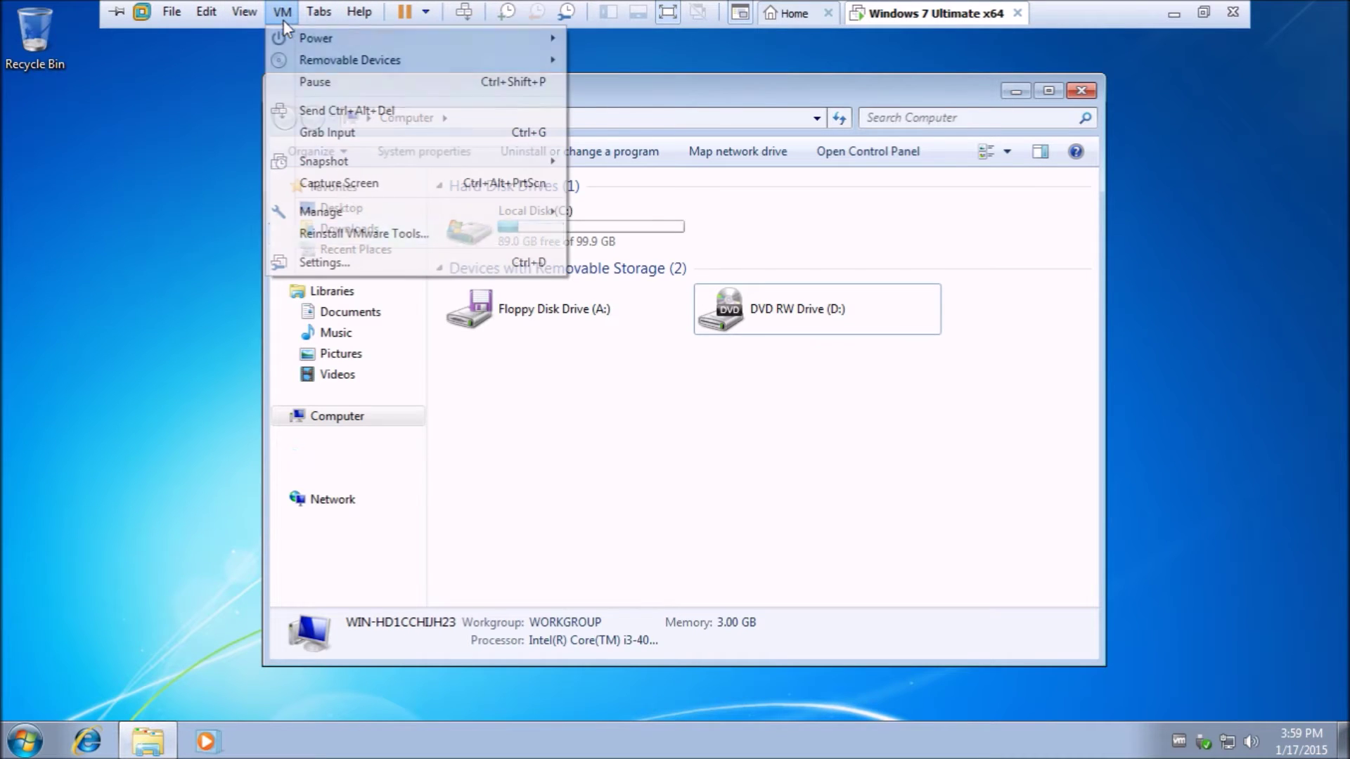
Set the VM's CD/DVD (SATA) drive to the Windows 8.1 Pro ISO from Downloads.
{"action": "left_click", "coordinate": [331, 262]}
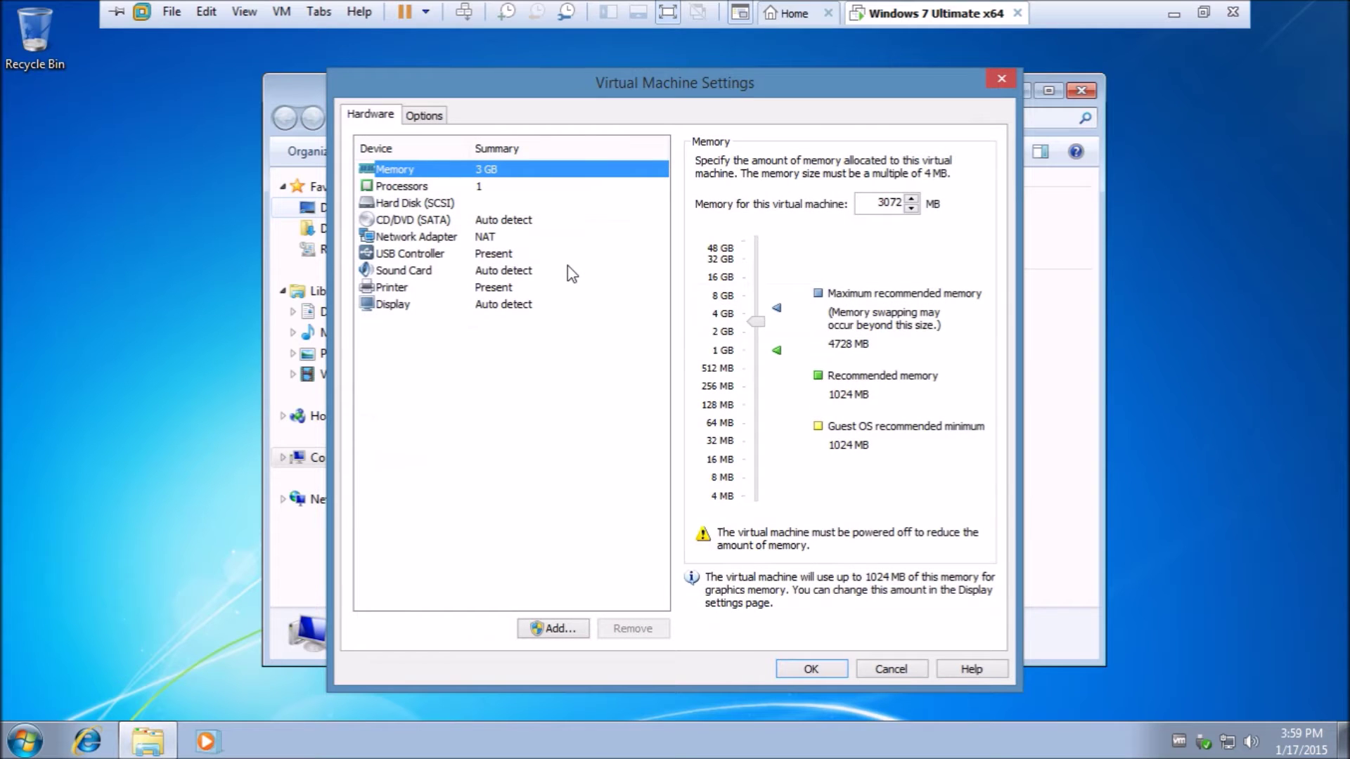
{"action": "left_click", "coordinate": [460, 221]}
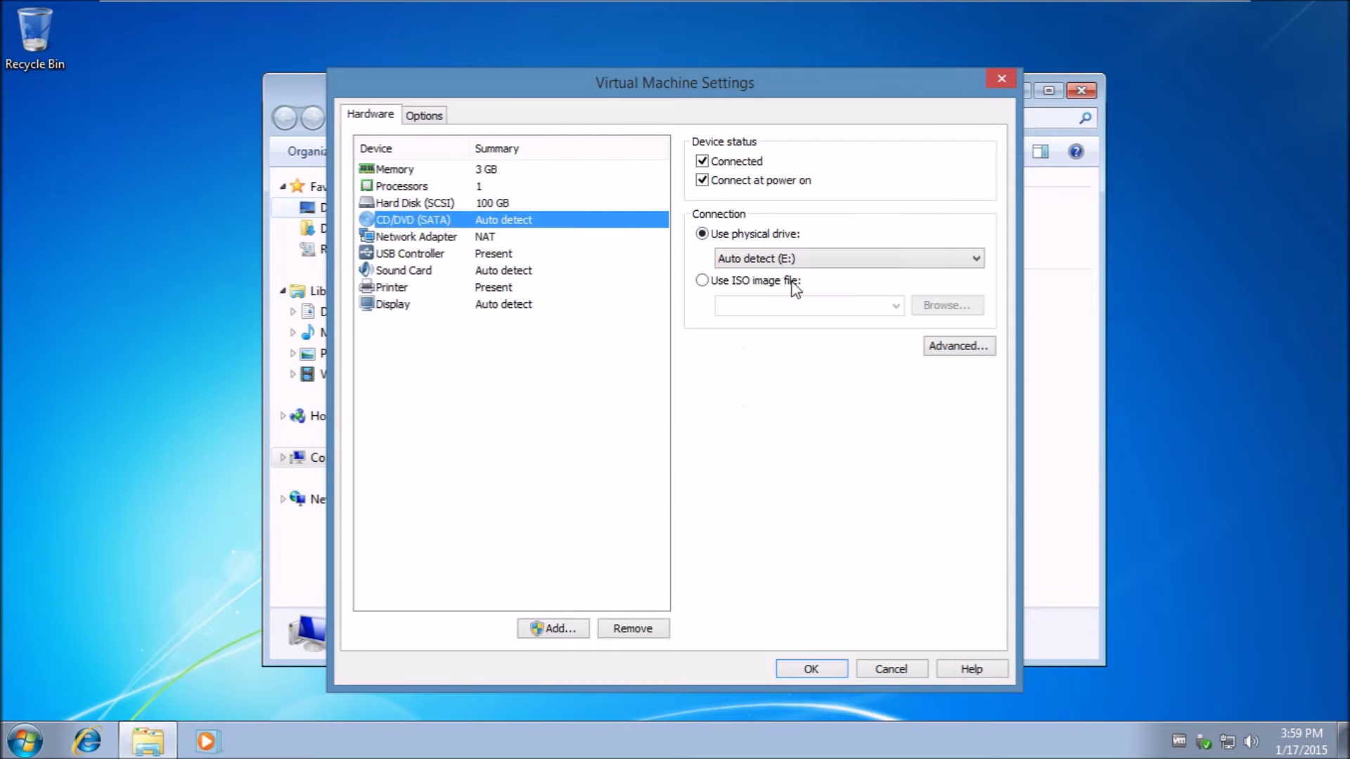
{"action": "left_click", "coordinate": [764, 281]}
{"action": "left_click", "coordinate": [948, 306]}
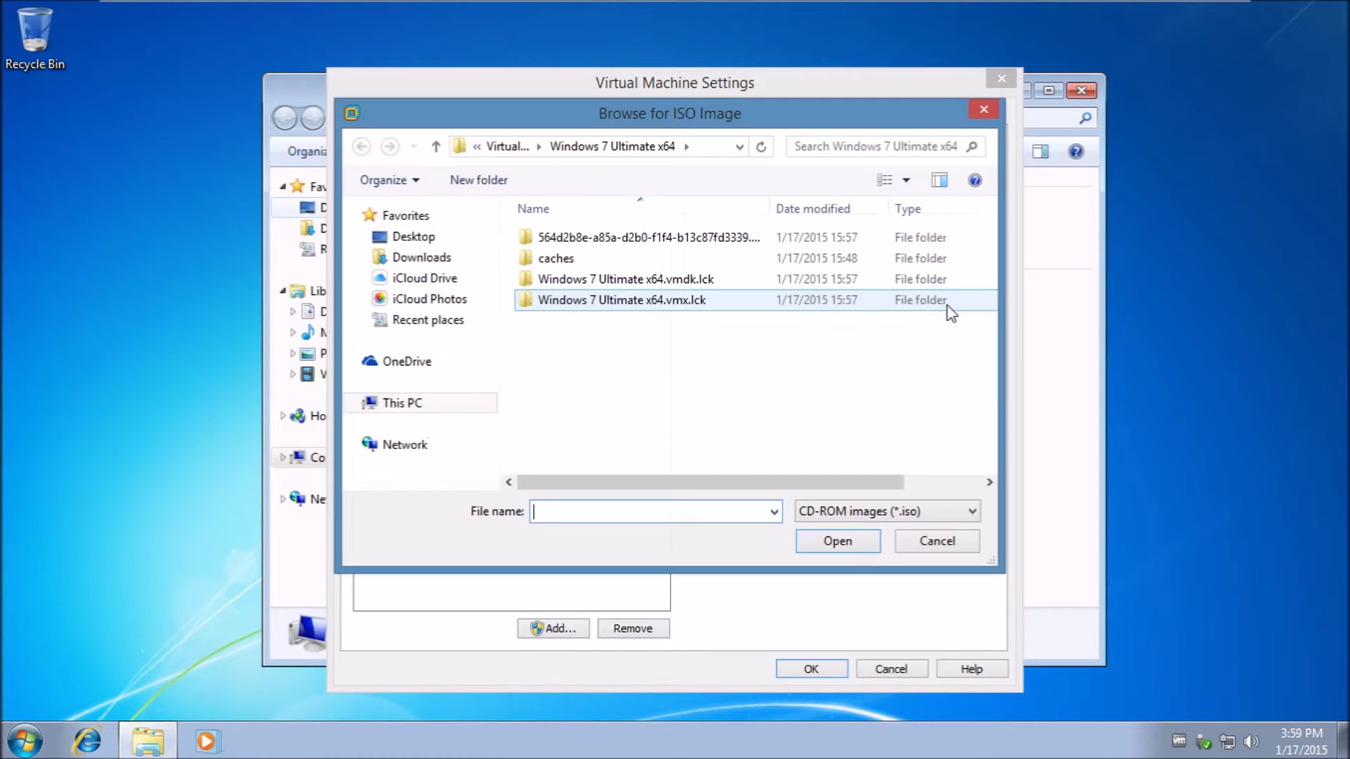
{"action": "left_click", "coordinate": [415, 357]}
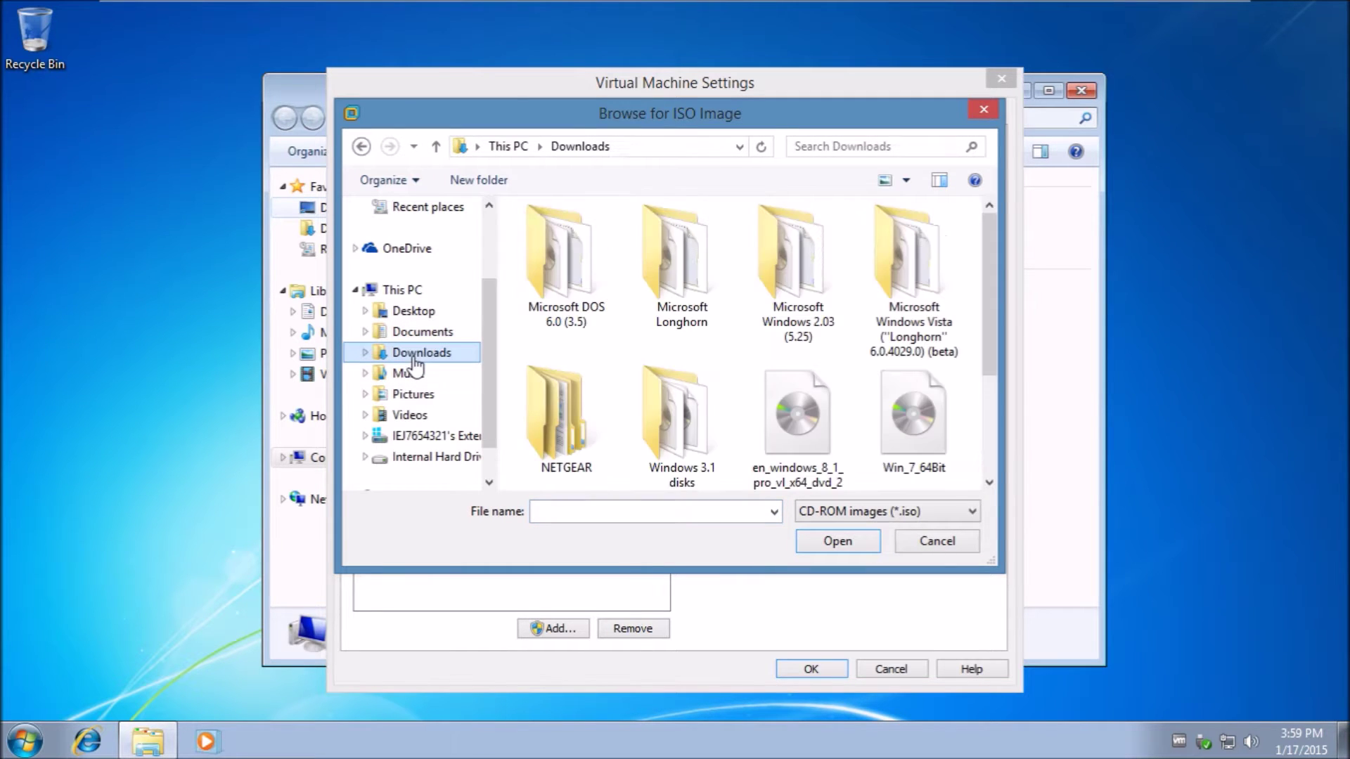
{"action": "left_click_drag", "start_coordinate": [996, 285], "coordinate": [991, 374]}
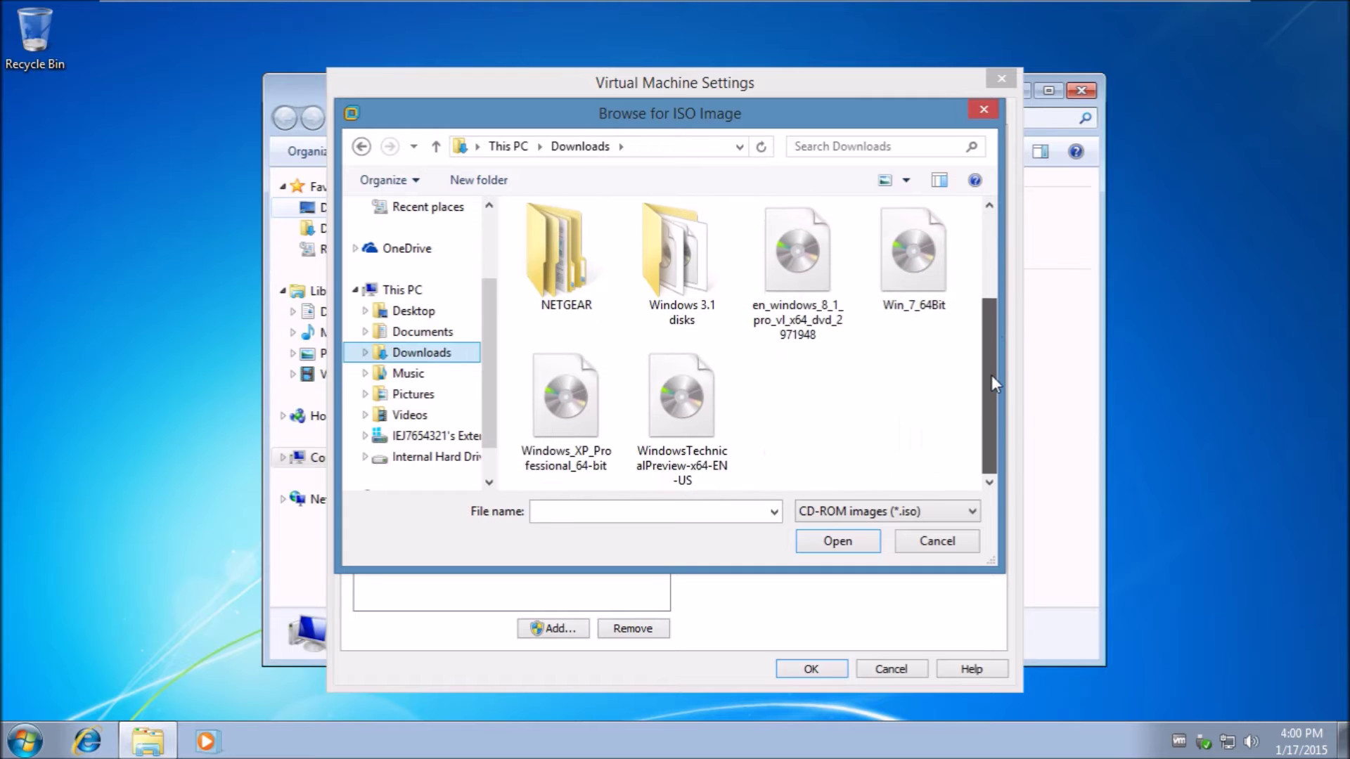
{"action": "double_click", "coordinate": [805, 253]}
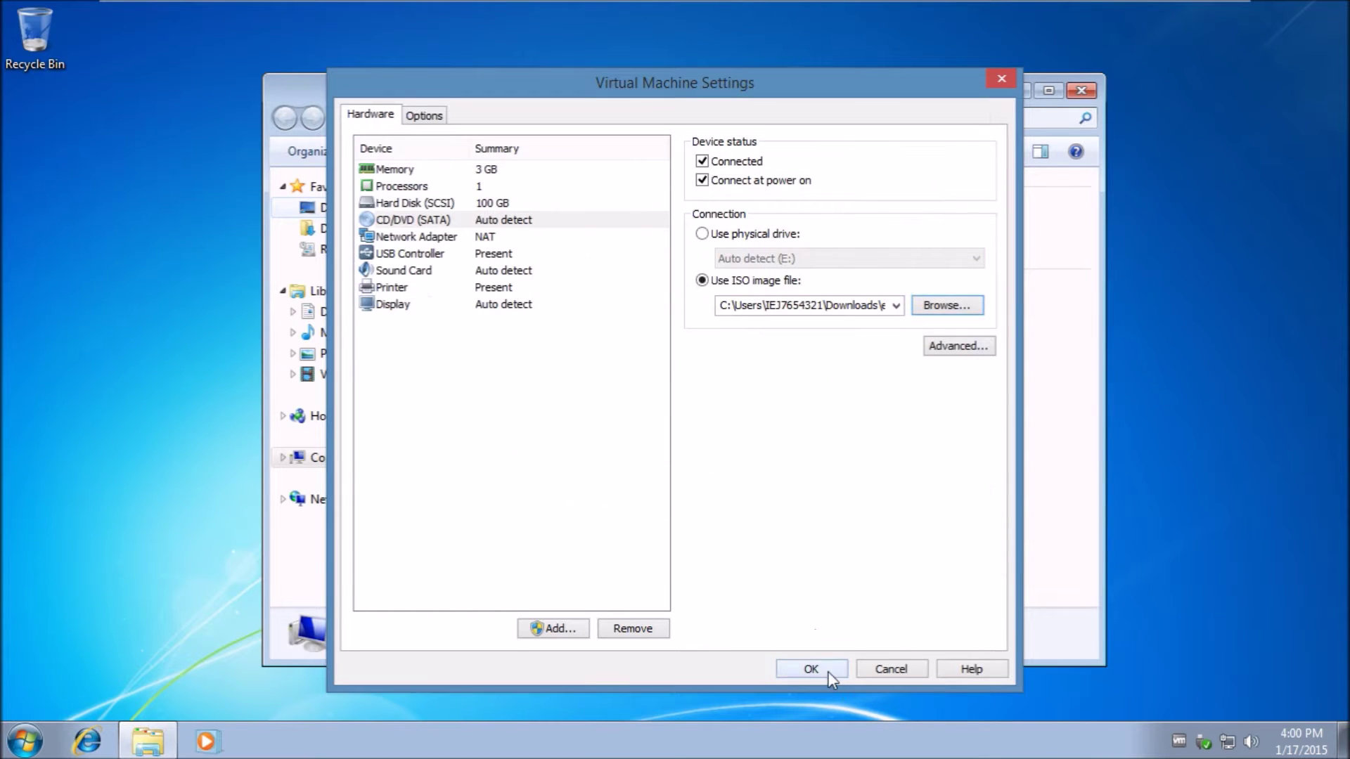
{"action": "left_click", "coordinate": [830, 672]}
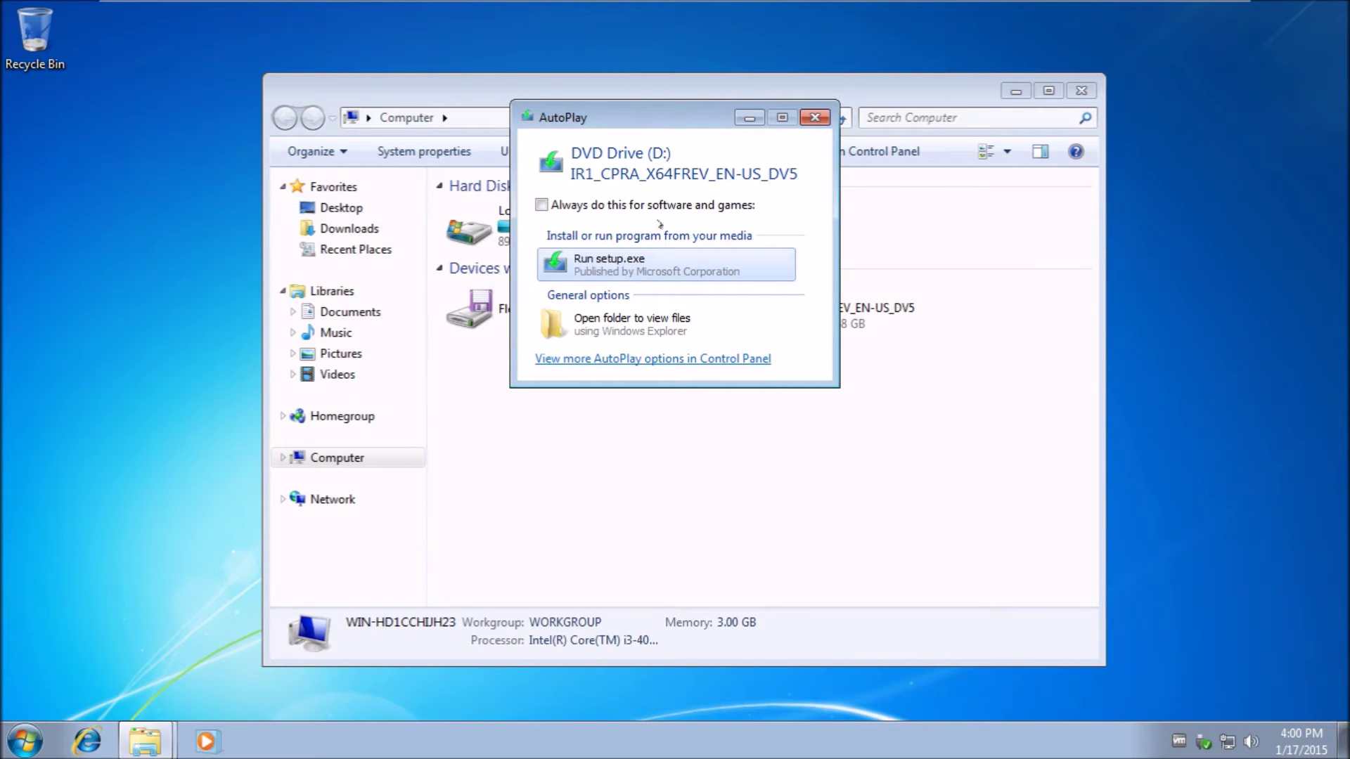
Dismiss AutoPlay, open DVD Drive (D:) and launch Windows 8.1 Setup from the disc.
{"action": "left_click_drag", "start_coordinate": [703, 127], "coordinate": [608, 169]}
{"action": "left_click", "coordinate": [721, 159]}
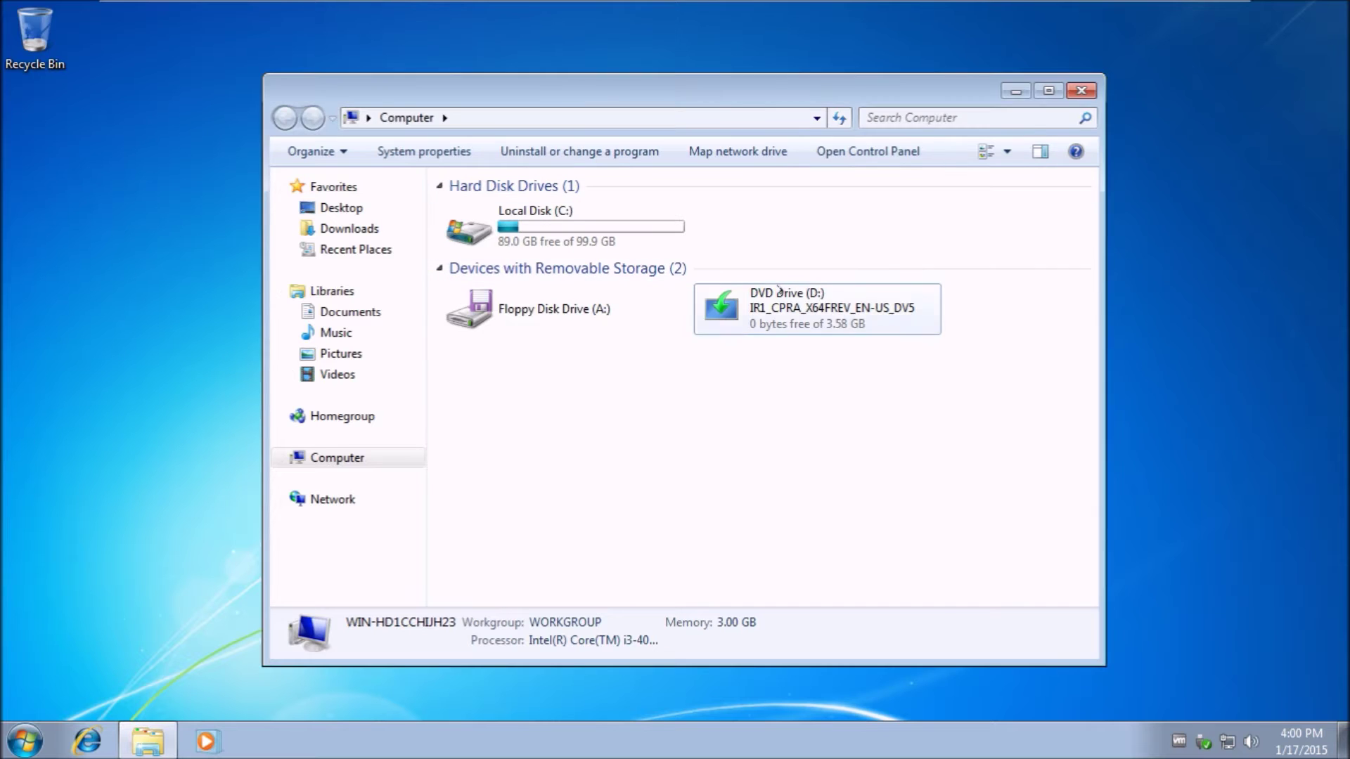
{"action": "left_click", "coordinate": [773, 316]}
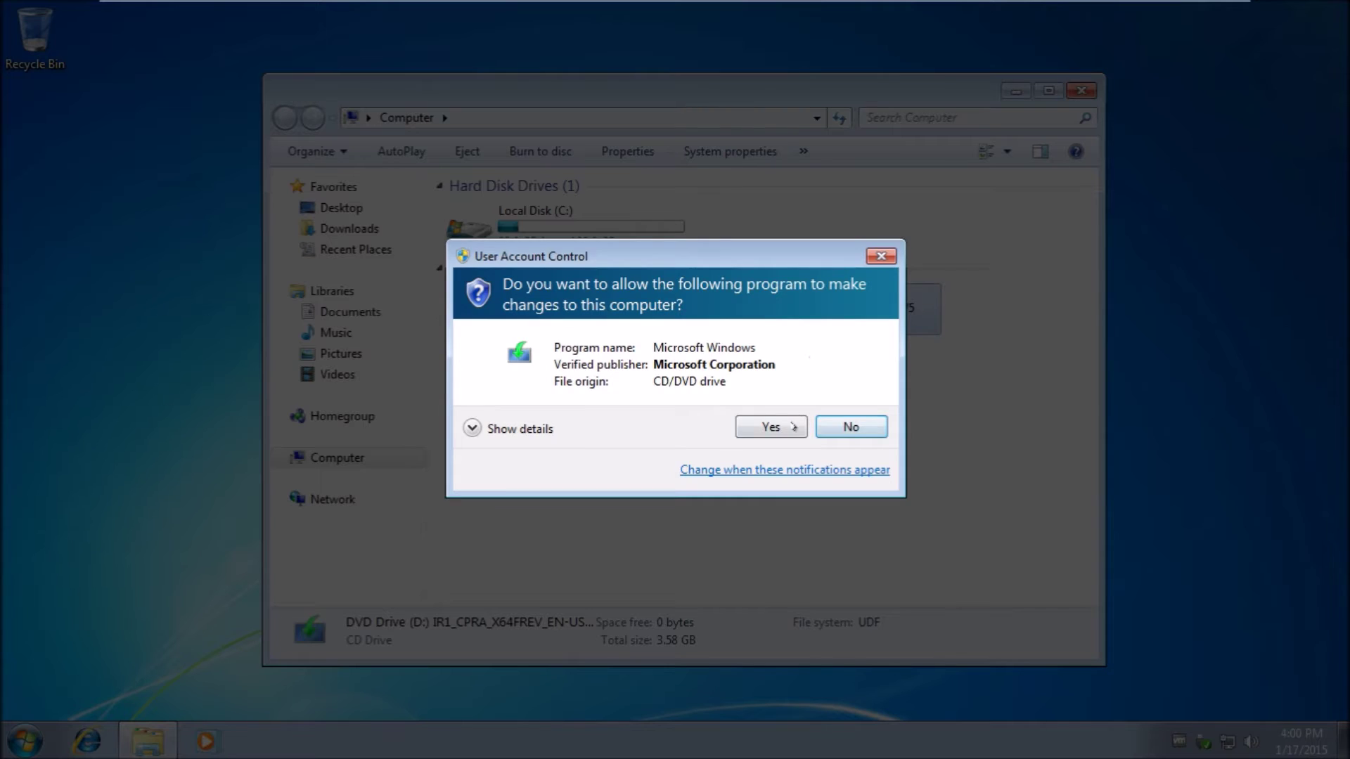
{"action": "left_click", "coordinate": [853, 424]}
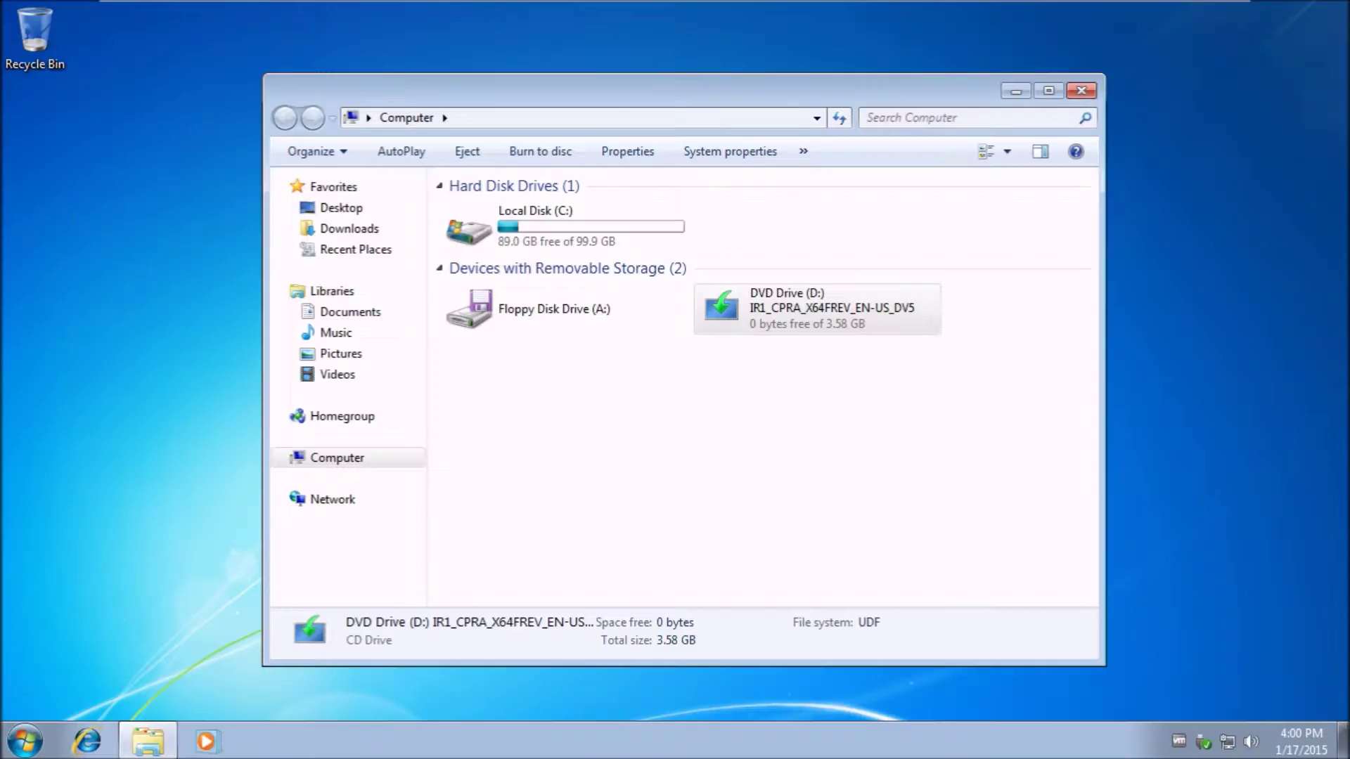
{"action": "right_click", "coordinate": [772, 304]}
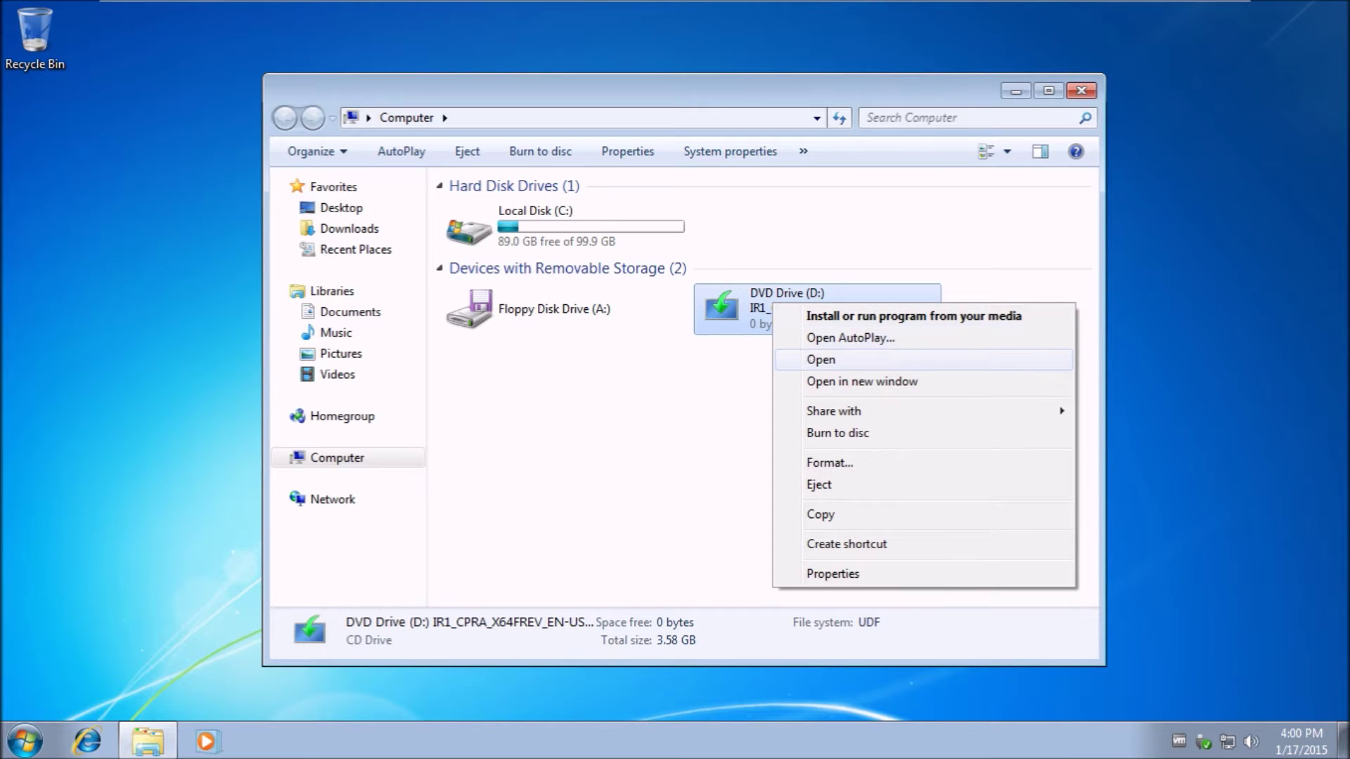
{"action": "left_click", "coordinate": [820, 359]}
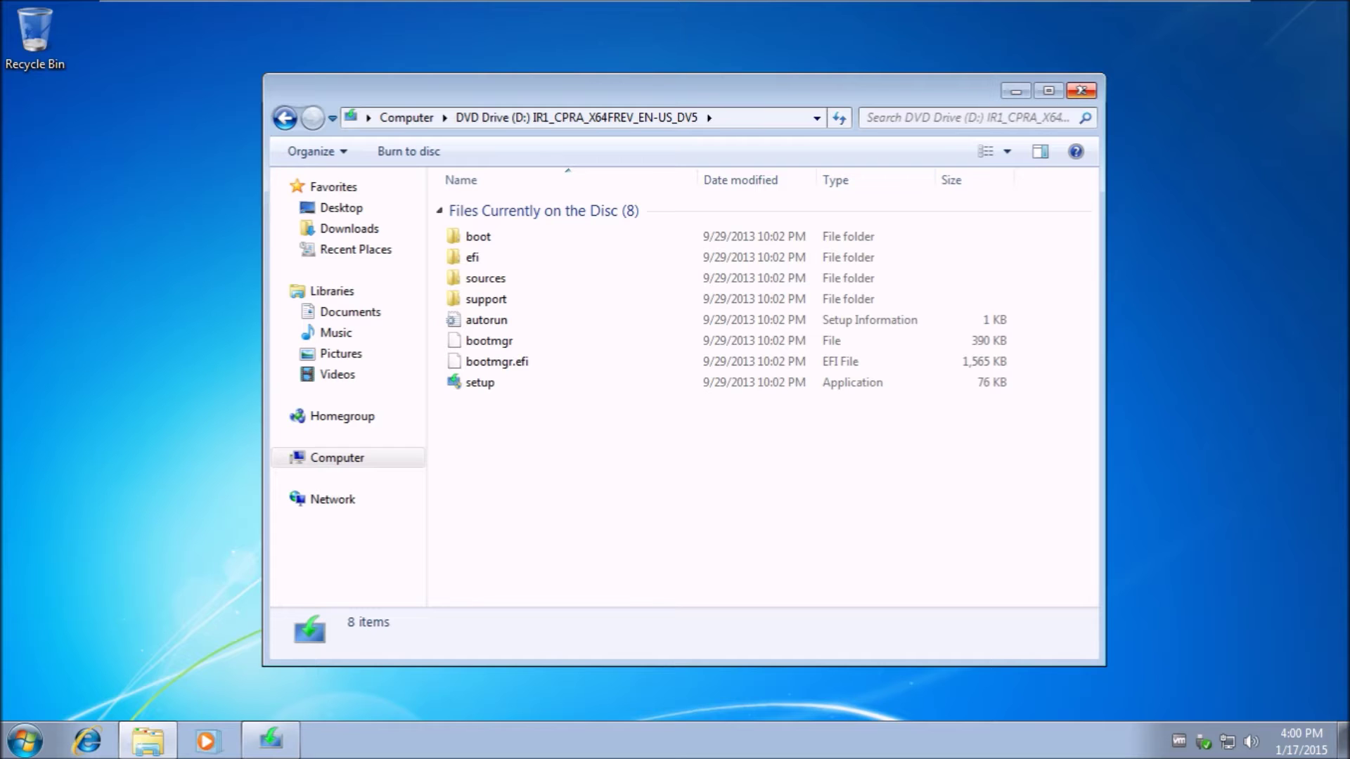
{"action": "left_click", "coordinate": [1081, 90]}
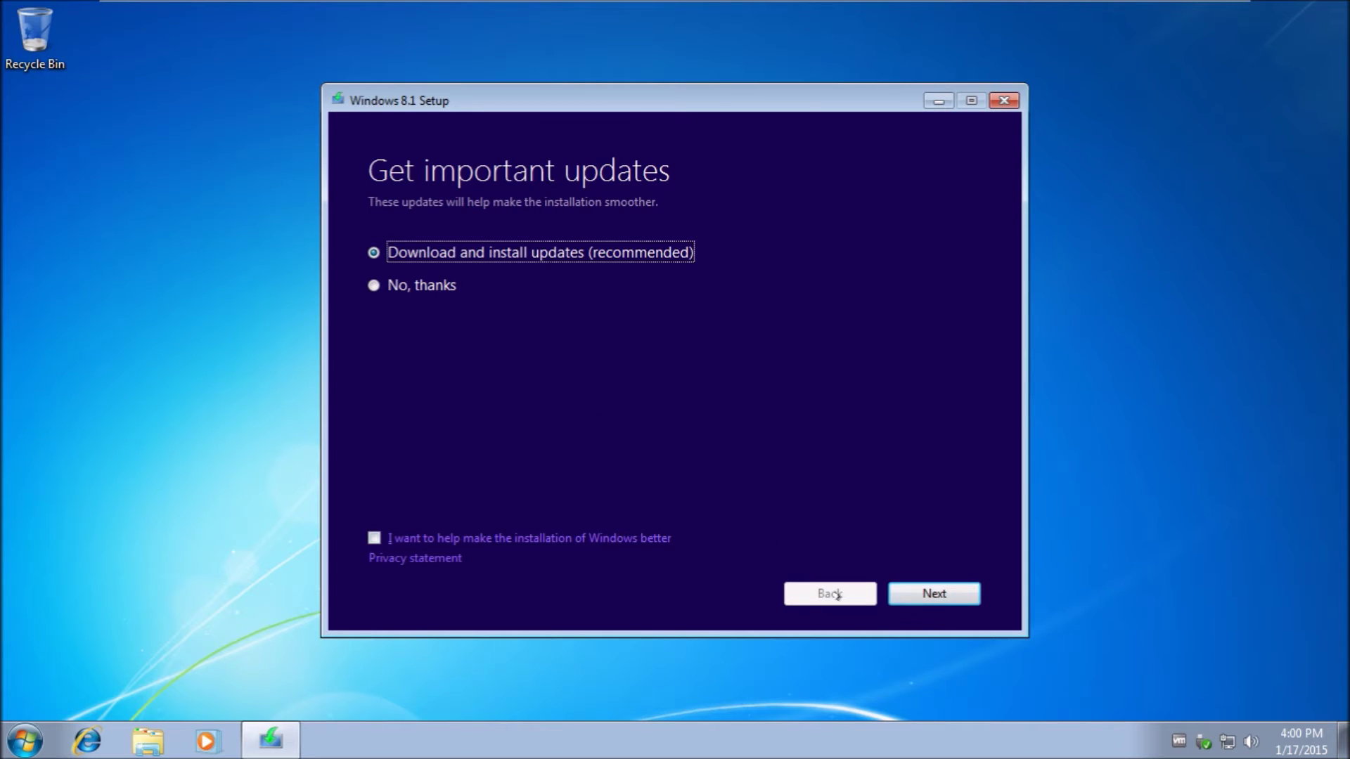
Let Setup download updates, then minimize the VM and stop the screen recording.
{"action": "left_click", "coordinate": [934, 594]}
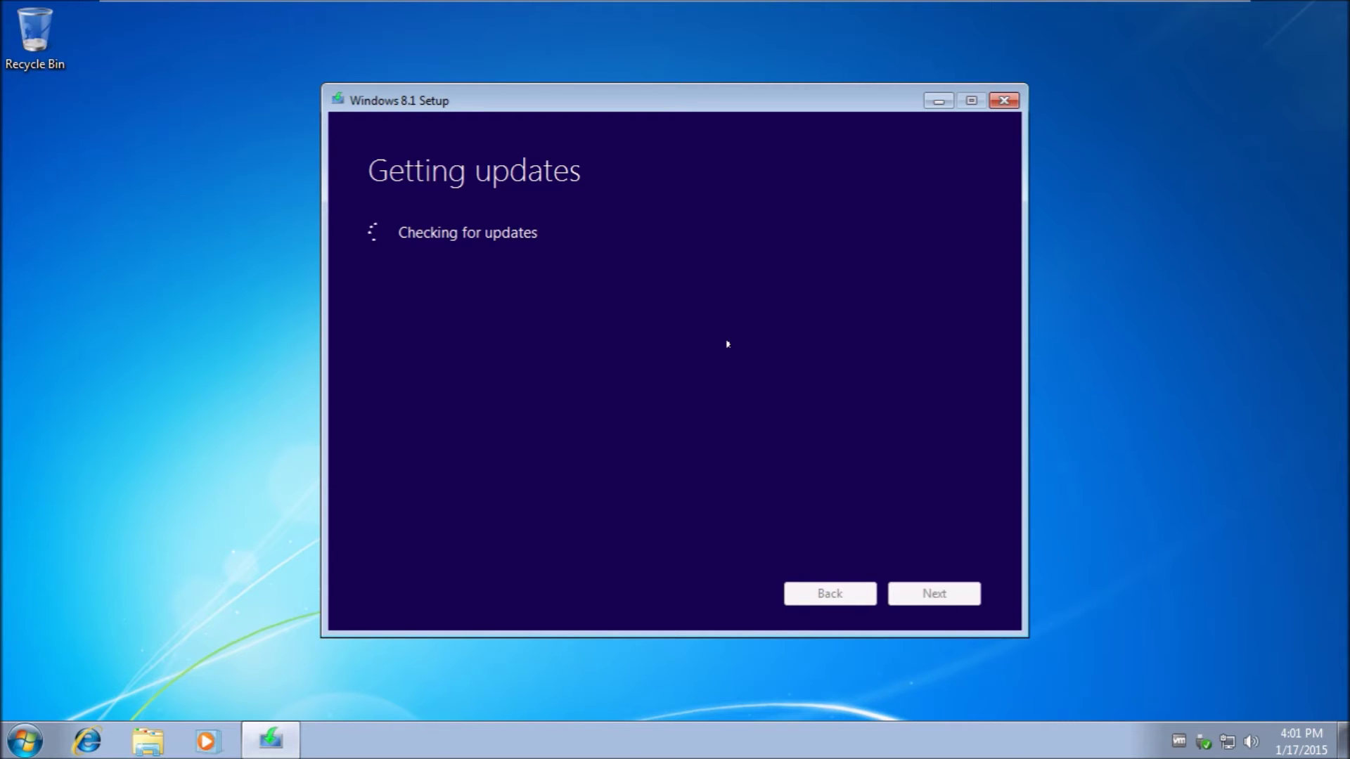
{"action": "left_click", "coordinate": [1169, 10]}
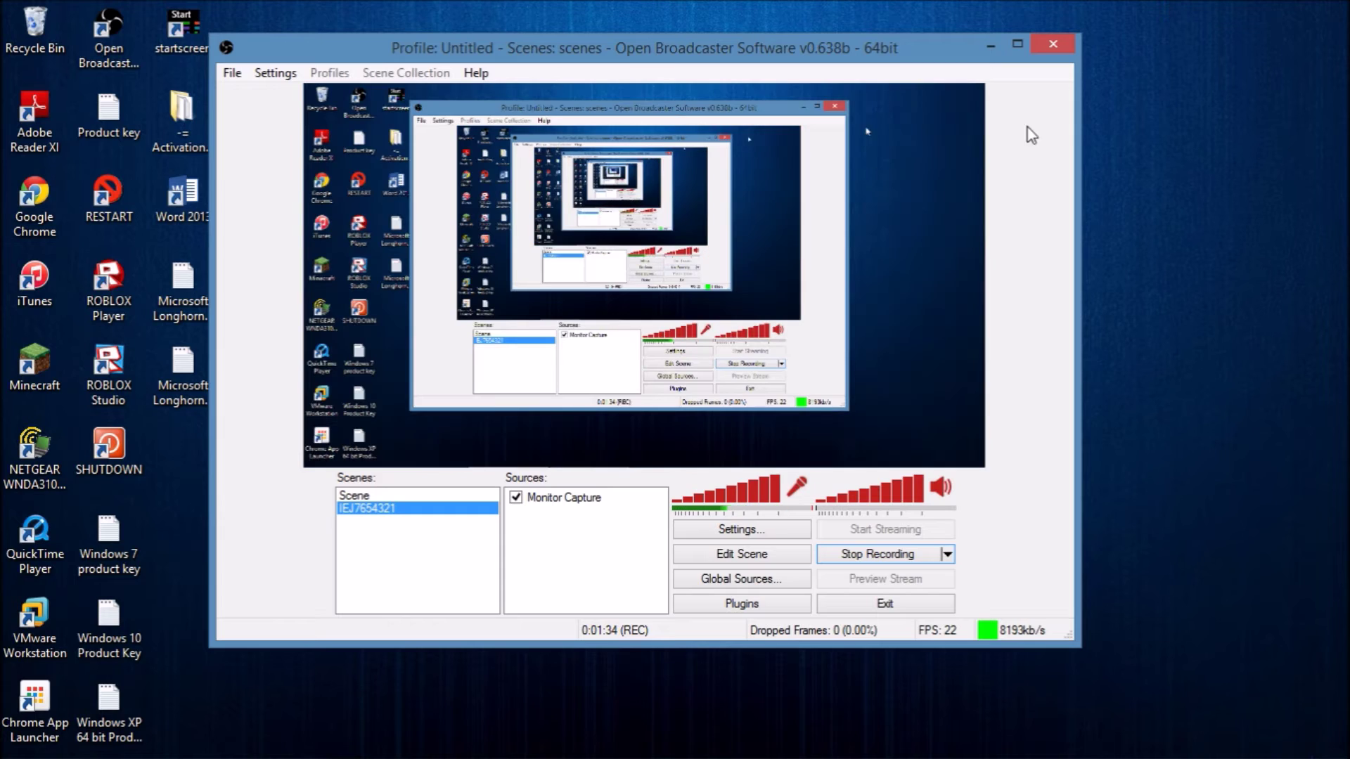
{"action": "left_click", "coordinate": [885, 554]}
{"action": "left_click", "coordinate": [990, 45]}
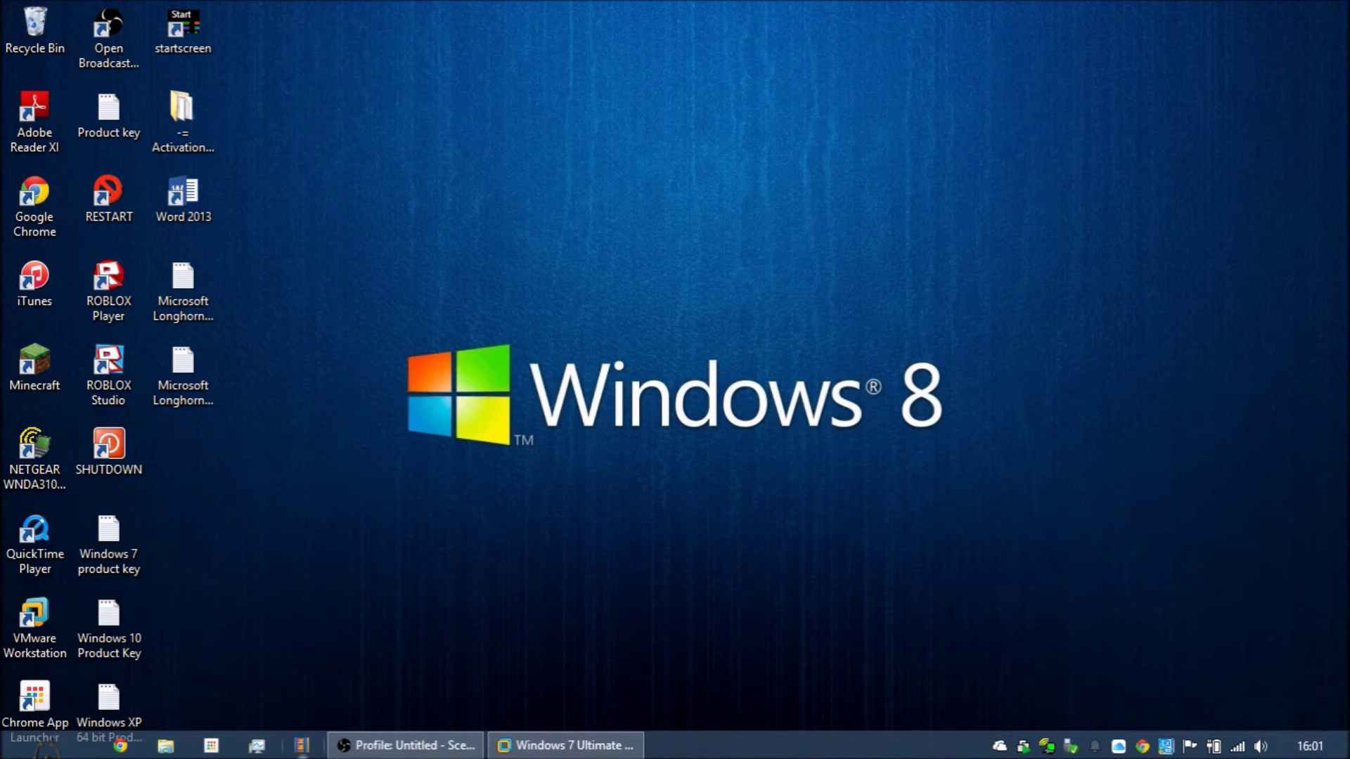
Return to the VM and accept the Windows 8.1 license terms.
{"action": "left_click", "coordinate": [566, 745]}
{"action": "left_click", "coordinate": [455, 560]}
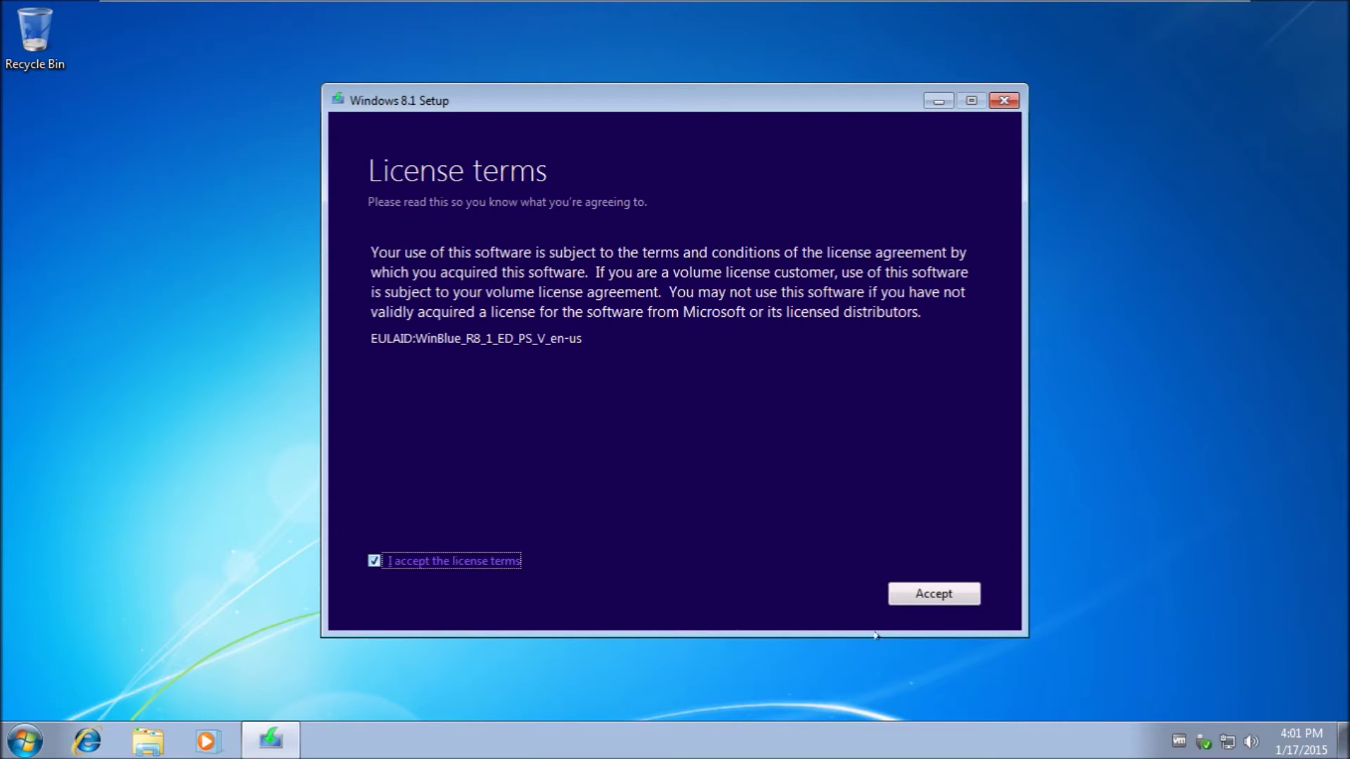
{"action": "left_click", "coordinate": [950, 595]}
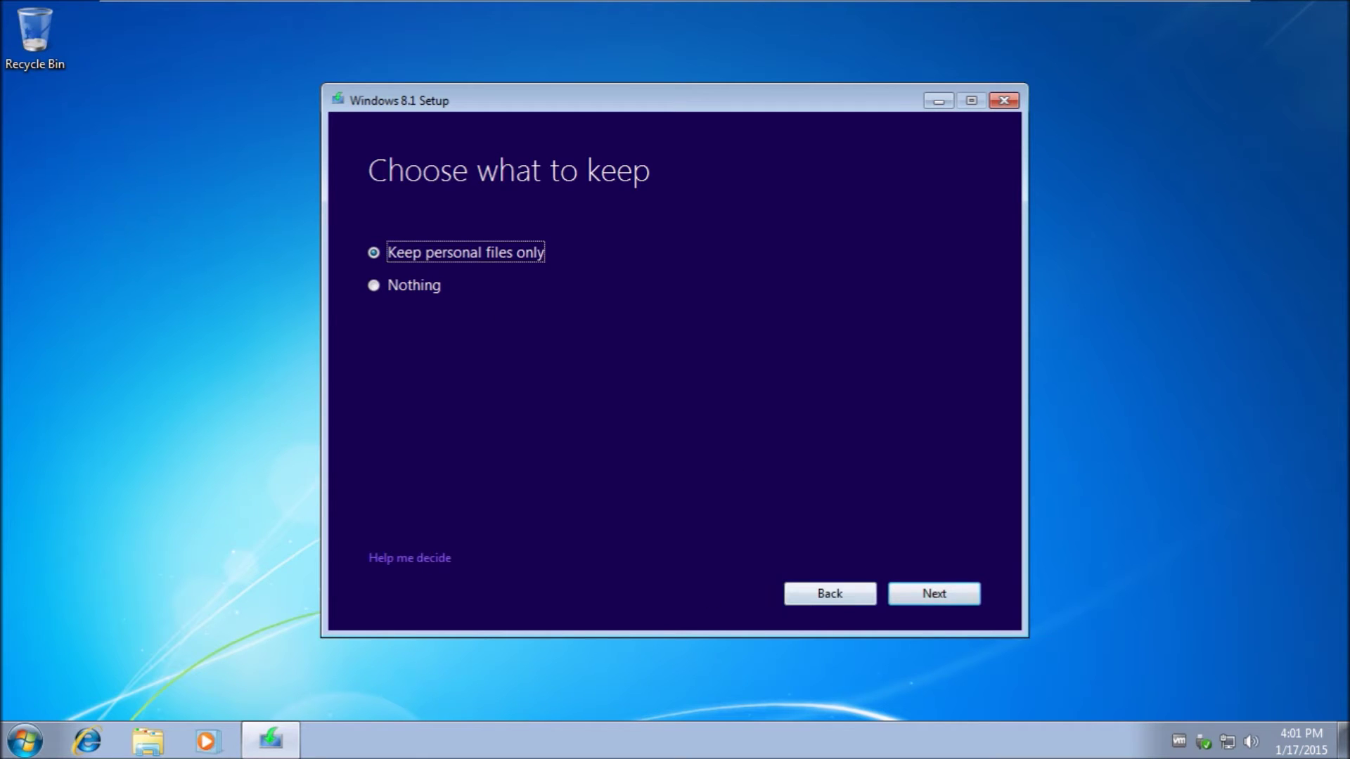
After reading Help me decide, choose 'Keep personal files only' and continue.
{"action": "left_click", "coordinate": [400, 557]}
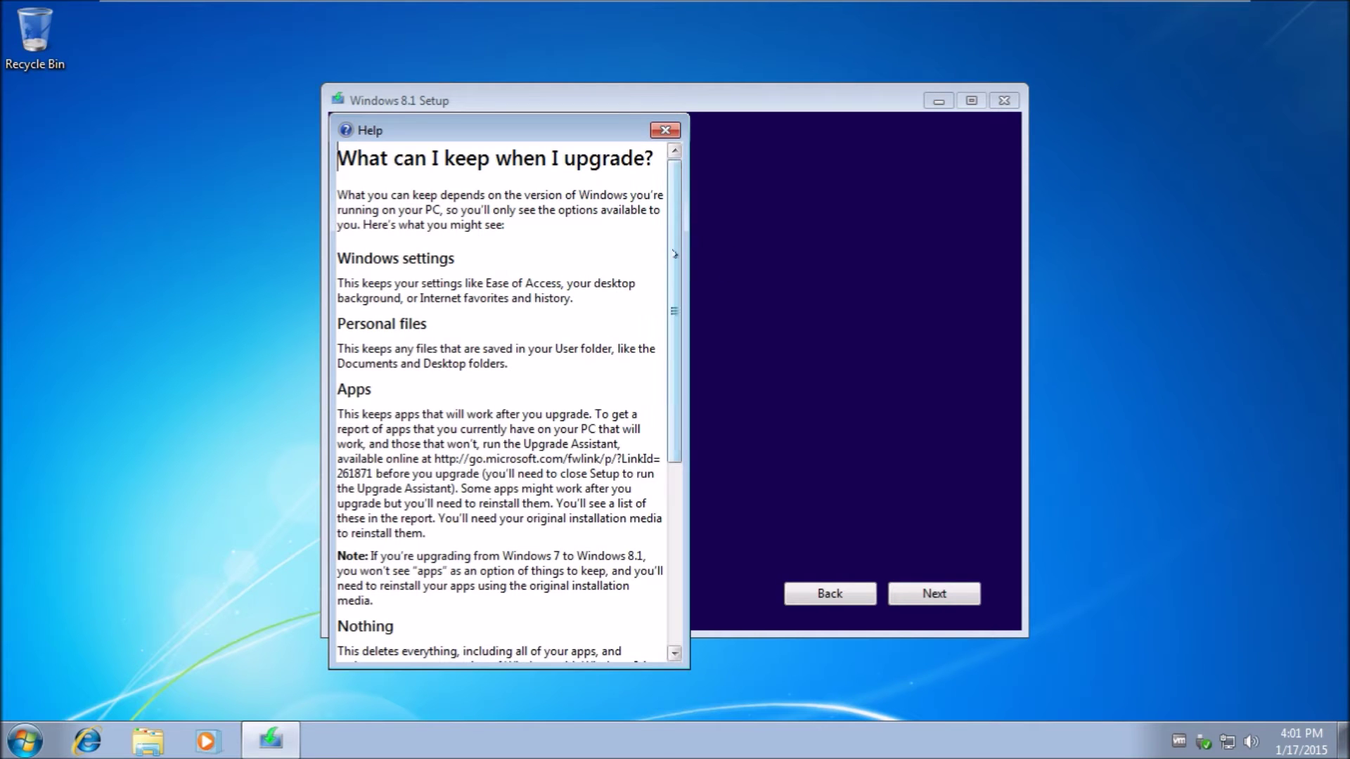
{"action": "scroll", "coordinate": [683, 231], "scroll_direction": "down", "scroll_amount": 1}
{"action": "scroll", "coordinate": [684, 230], "scroll_direction": "down", "scroll_amount": 2}
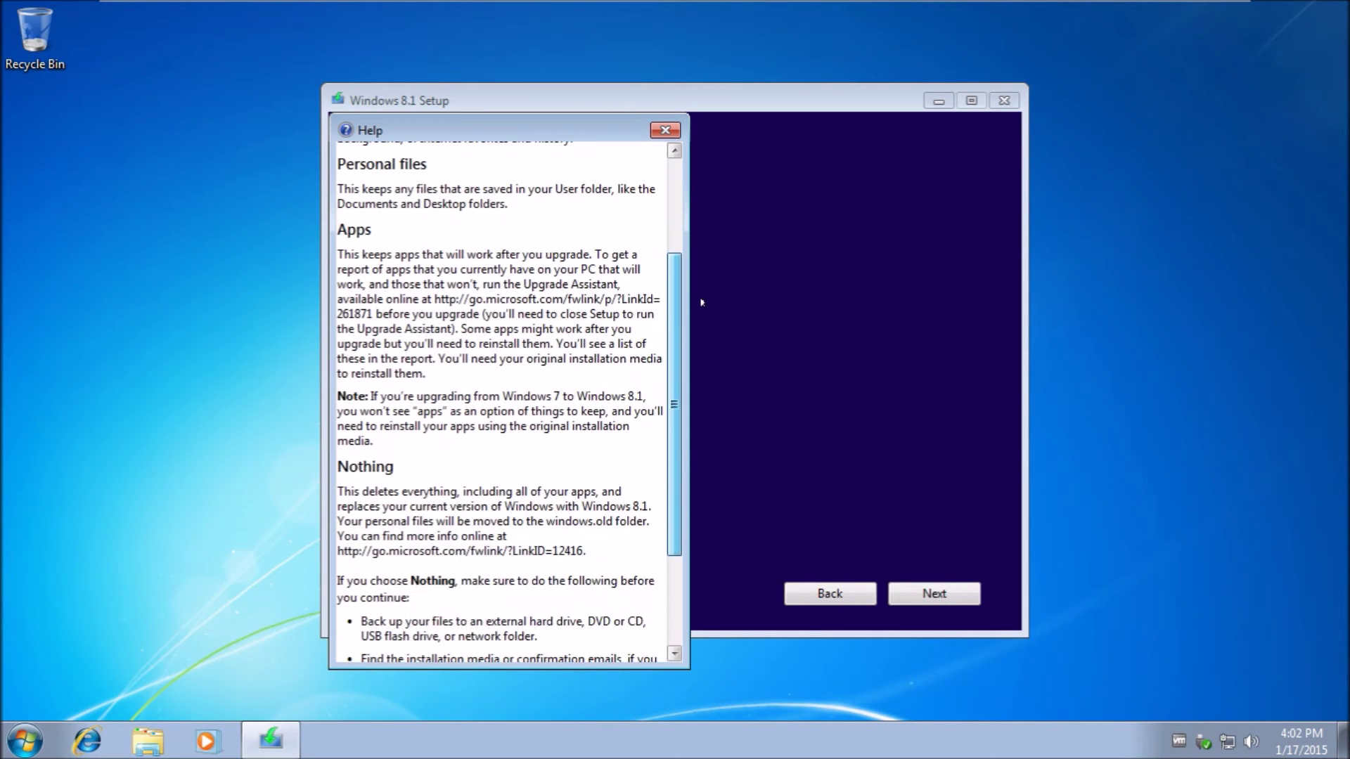
{"action": "left_click", "coordinate": [665, 130]}
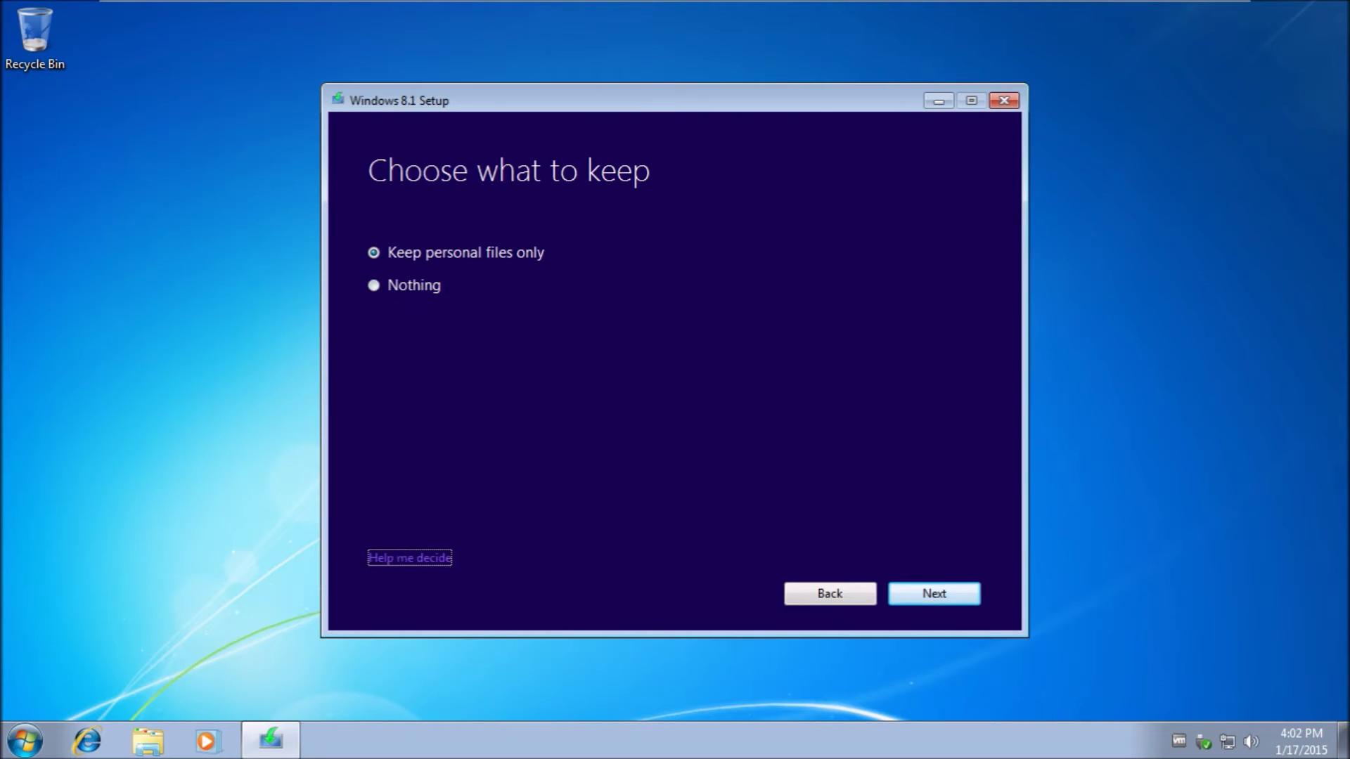
{"action": "key", "text": "Return"}
{"action": "left_click", "coordinate": [673, 133]}
{"action": "left_click", "coordinate": [408, 291]}
{"action": "left_click", "coordinate": [486, 254]}
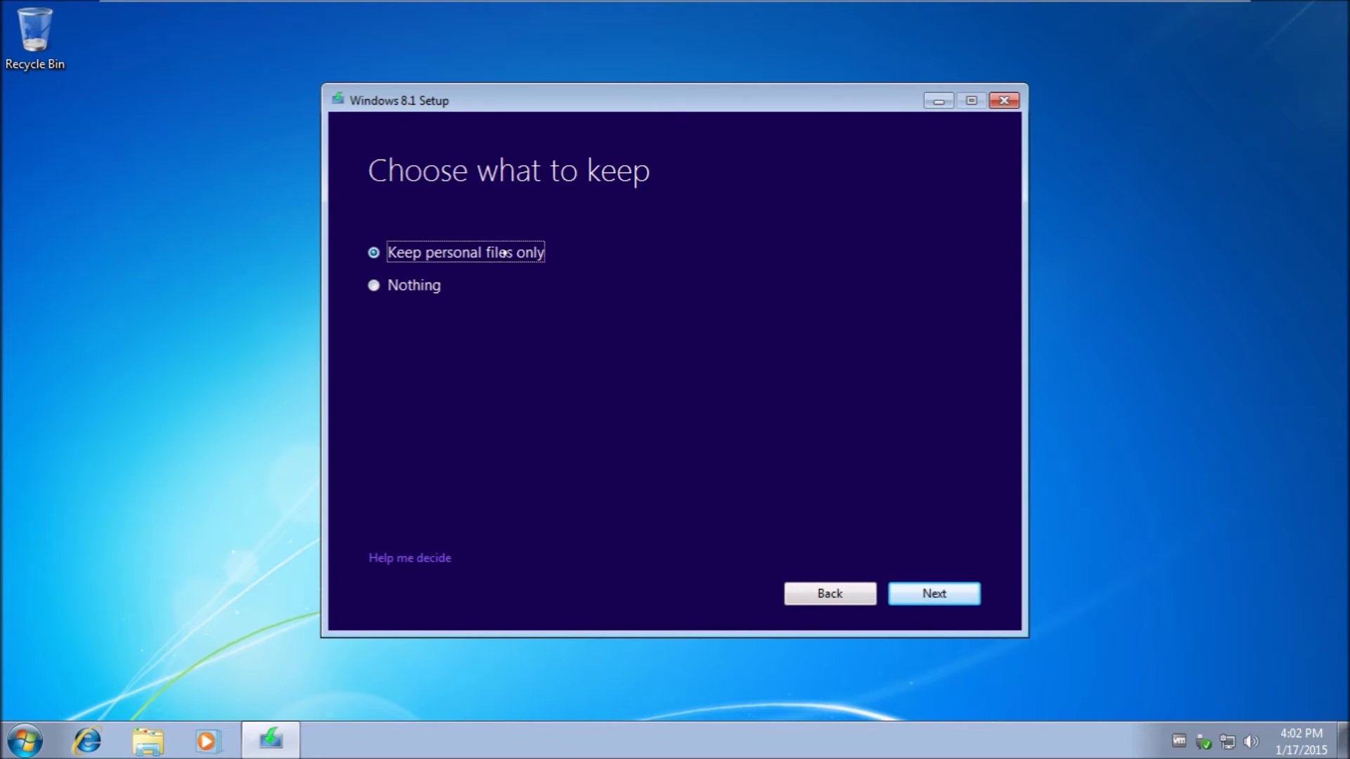
{"action": "left_click", "coordinate": [911, 595]}
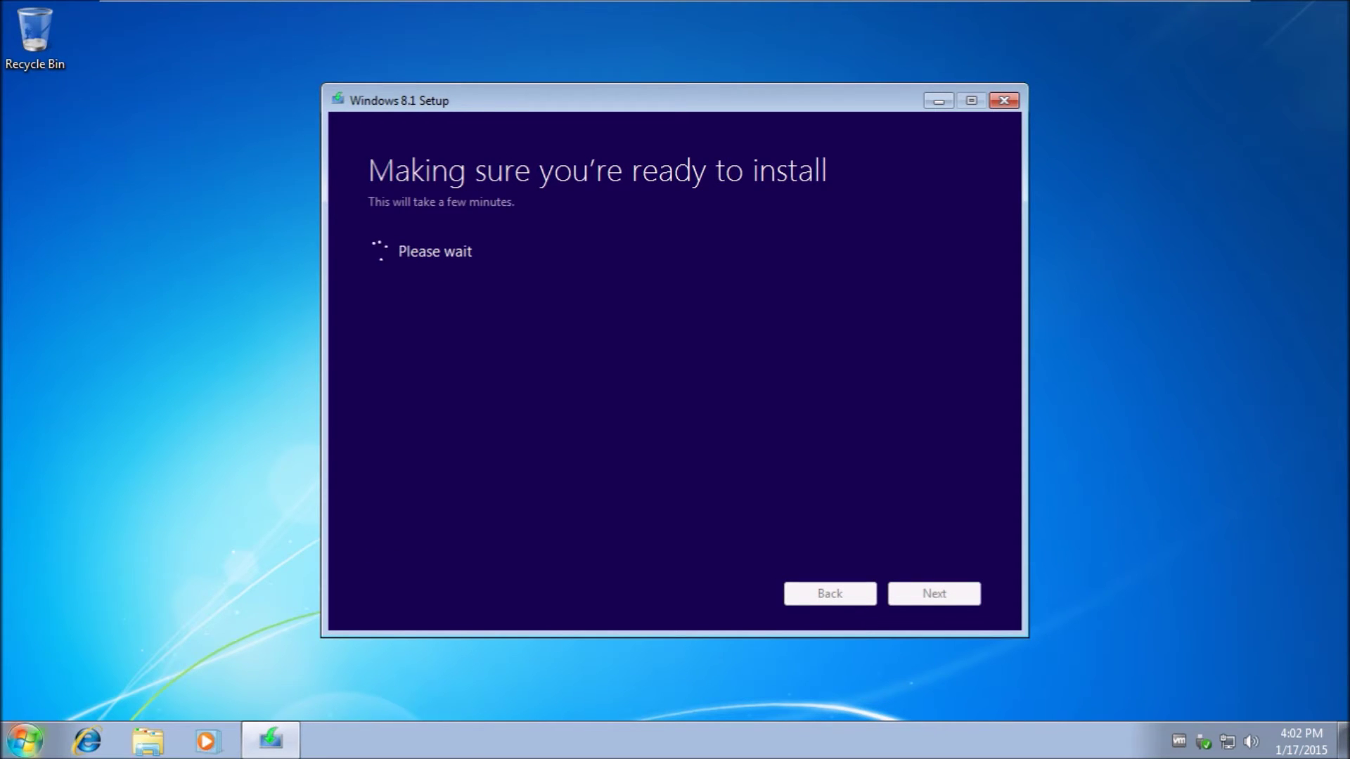
In the guest's Computer view, check Local Disk (C:) shows 88.8 GB free of 99.9 GB.
{"action": "left_click", "coordinate": [25, 740]}
{"action": "left_click", "coordinate": [309, 511]}
{"action": "left_click", "coordinate": [314, 510]}
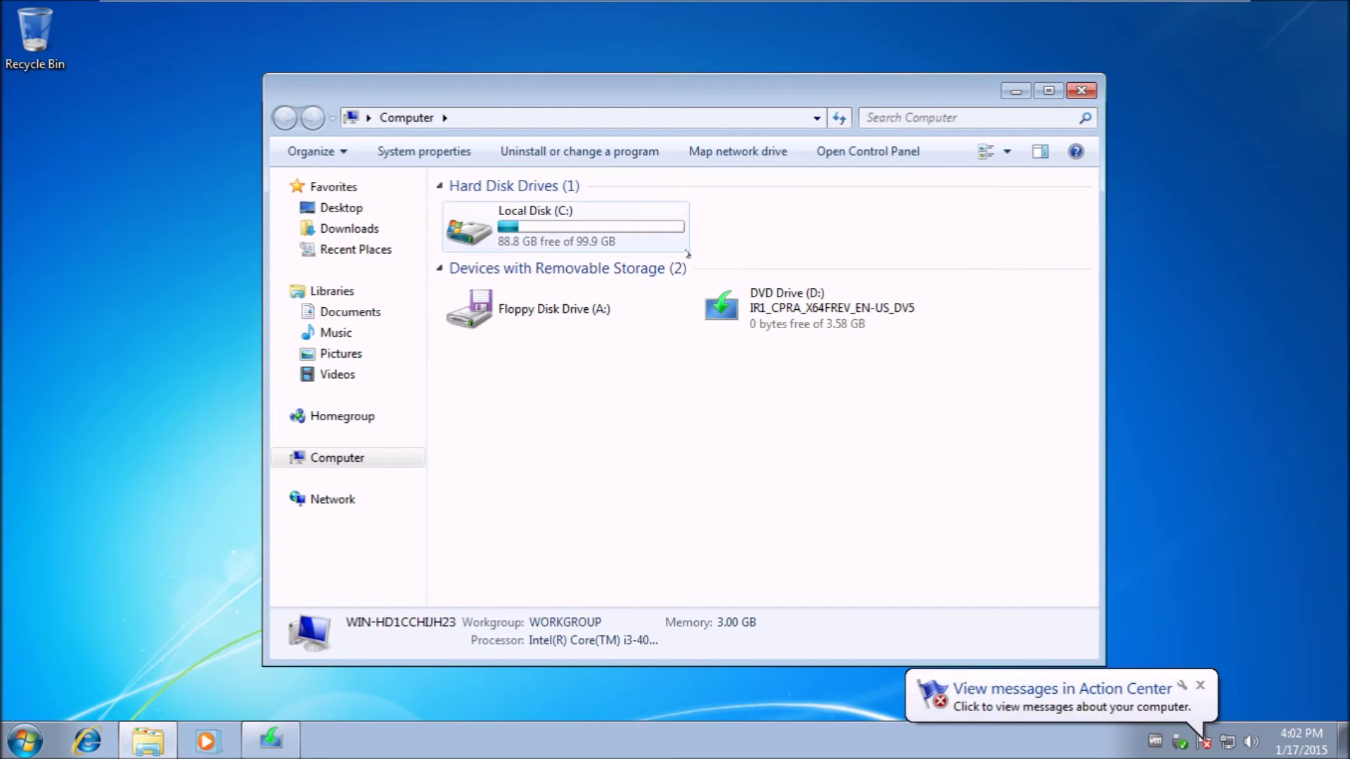
{"action": "left_click_drag", "start_coordinate": [771, 220], "coordinate": [815, 226]}
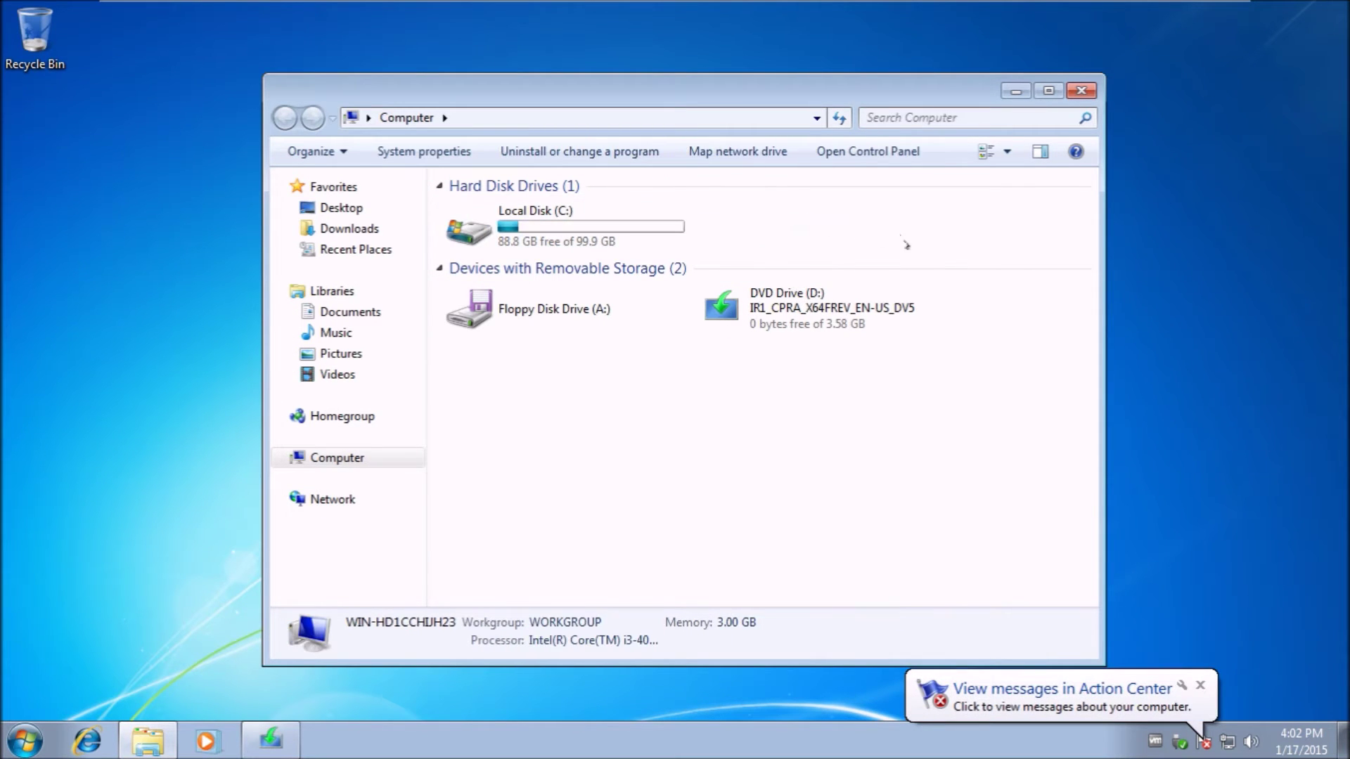
{"action": "left_click", "coordinate": [637, 228]}
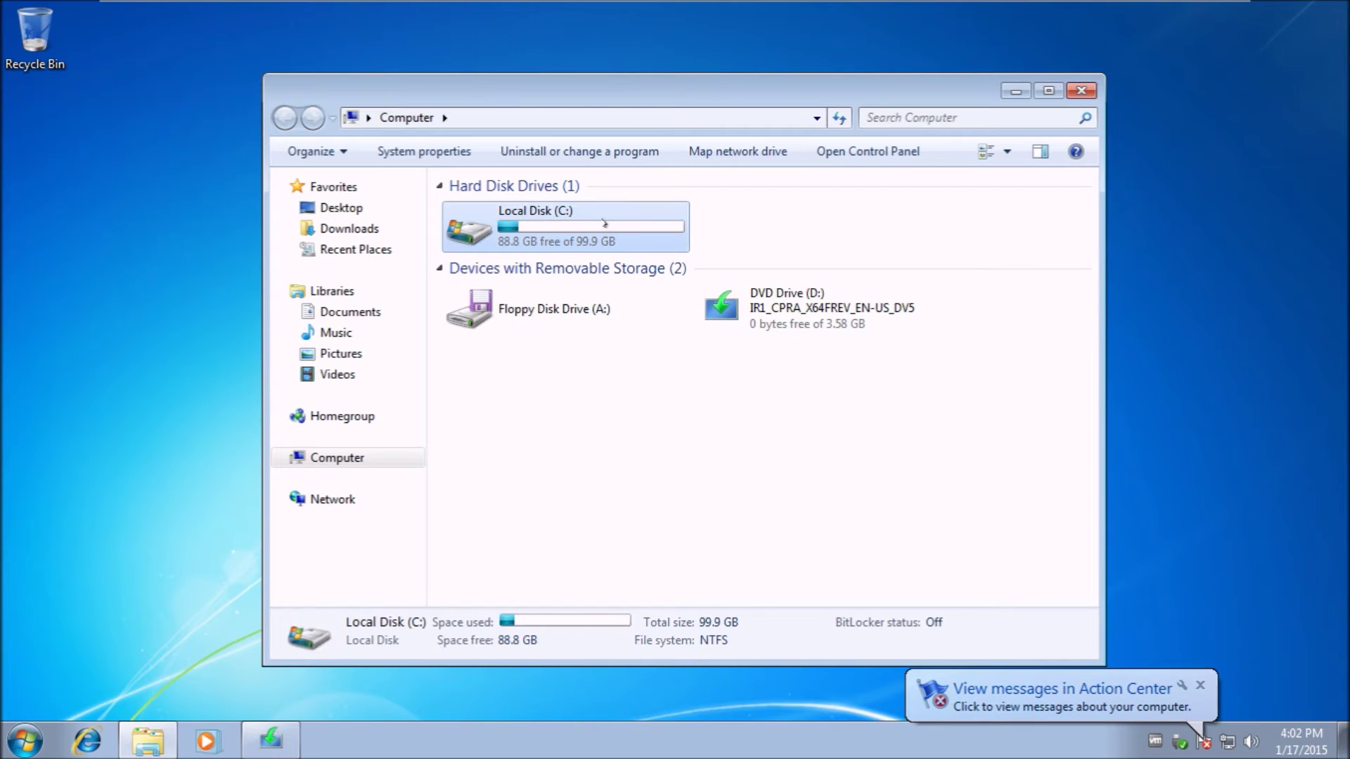
{"action": "double_click", "coordinate": [558, 236]}
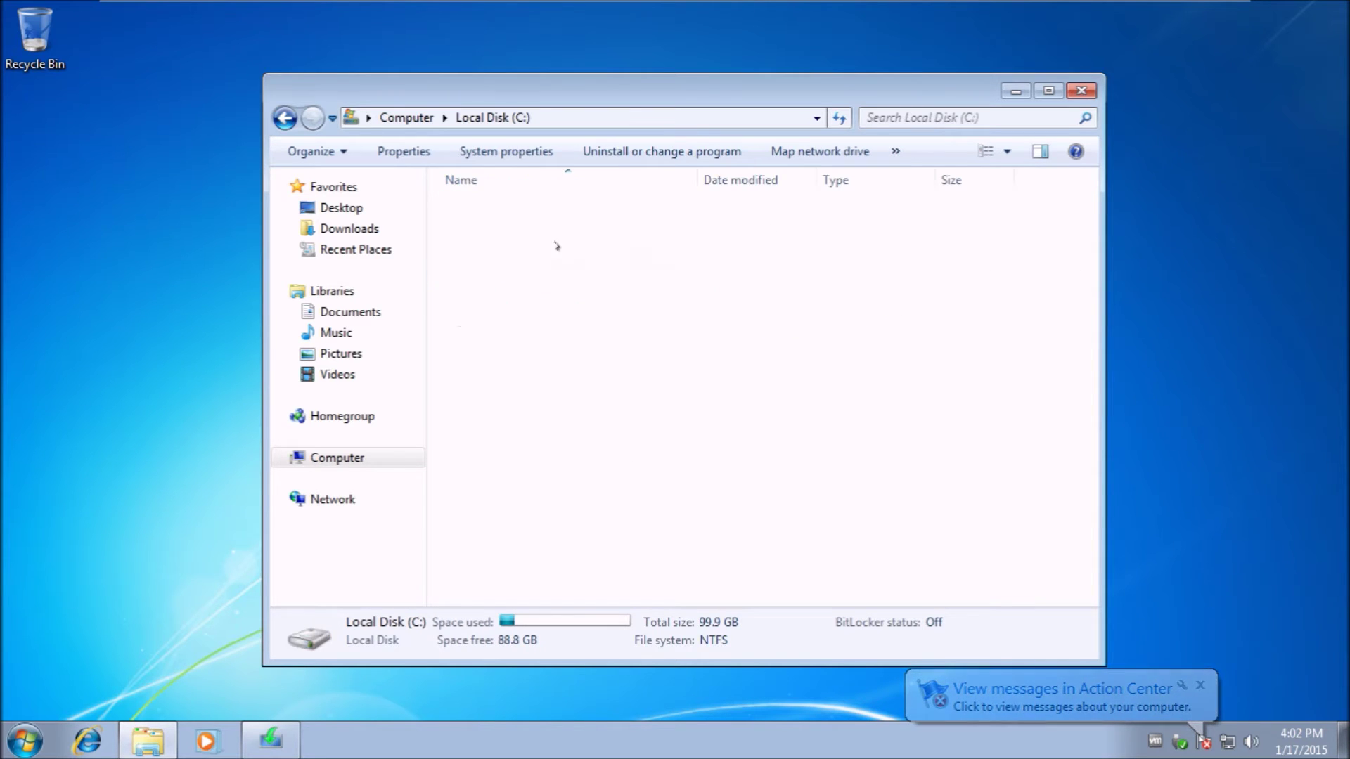
{"action": "left_click", "coordinate": [406, 118]}
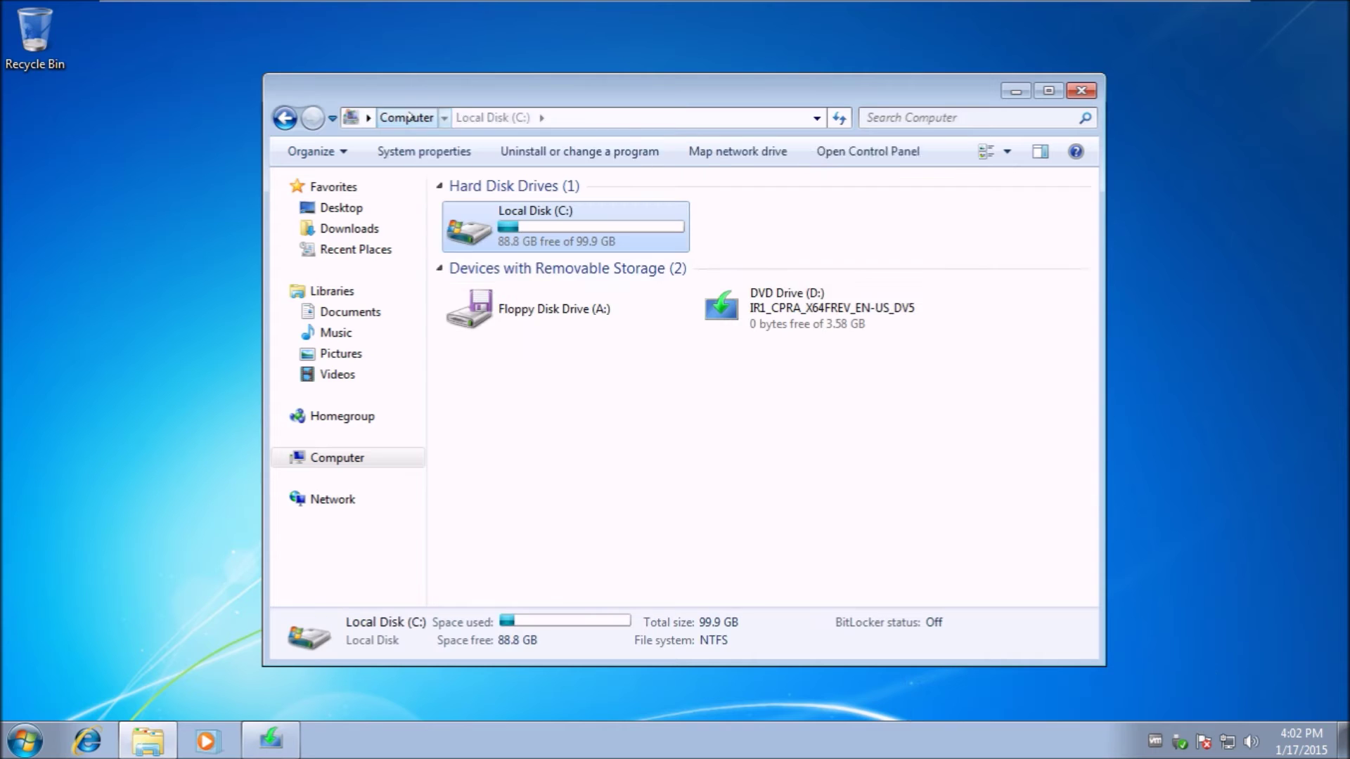
Compare drive space in the host's This PC, then return to the Windows 7 VM.
{"action": "left_click", "coordinate": [1166, 16]}
{"action": "left_click", "coordinate": [44, 745]}
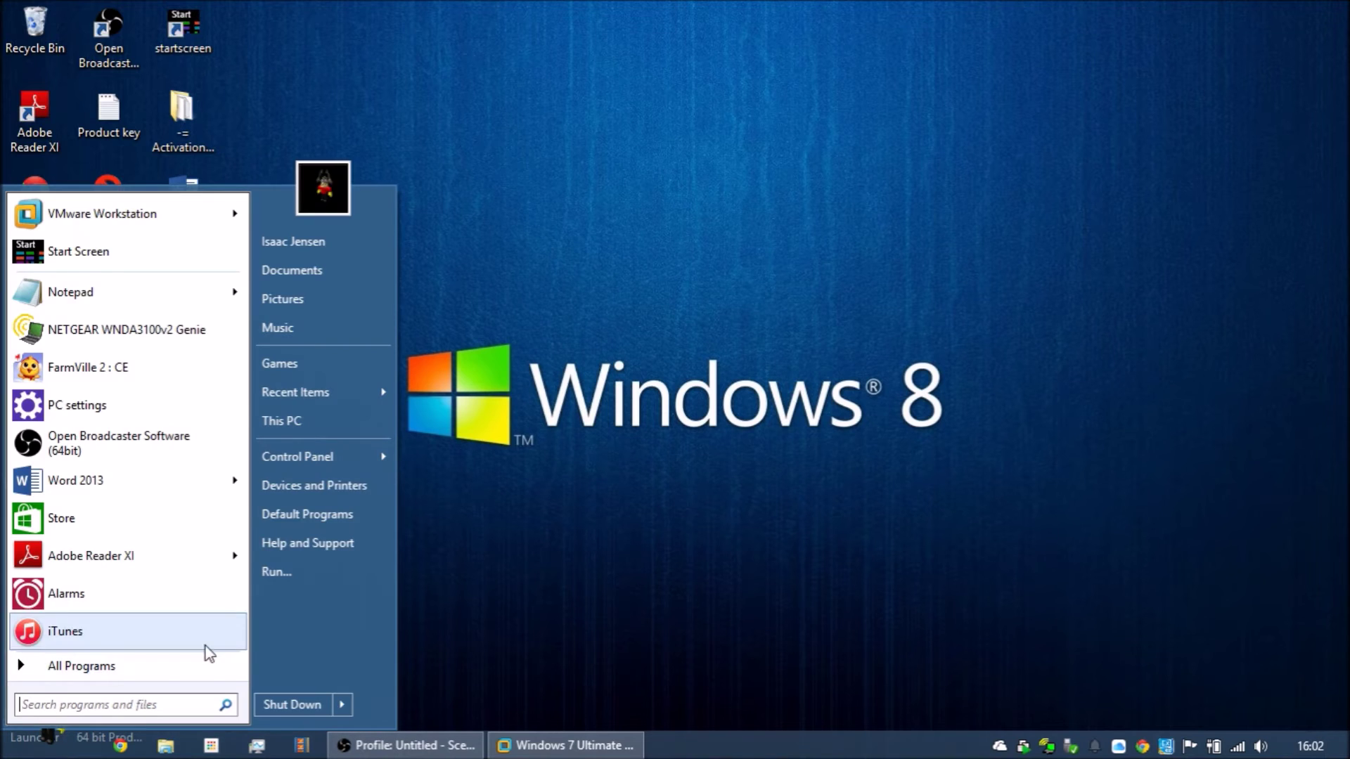
{"action": "left_click", "coordinate": [360, 419]}
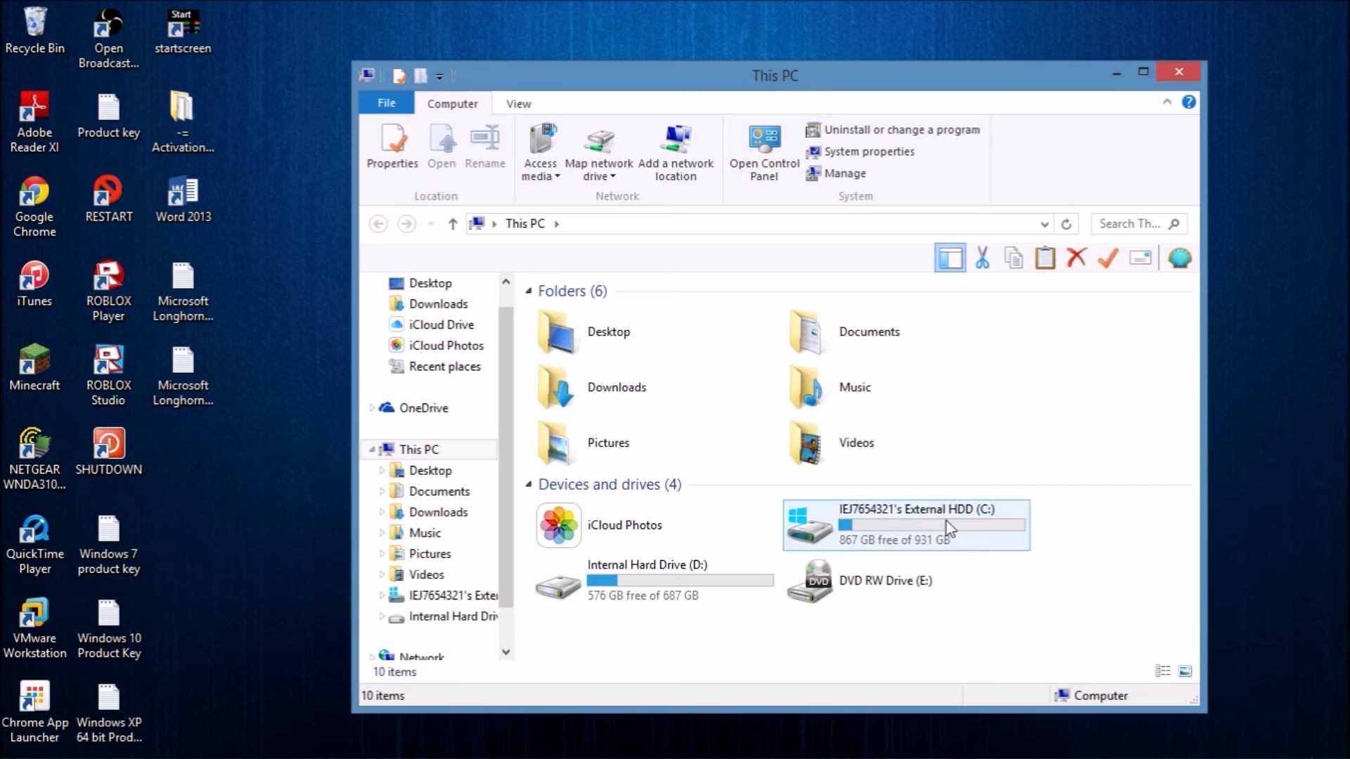
{"action": "left_click", "coordinate": [898, 538]}
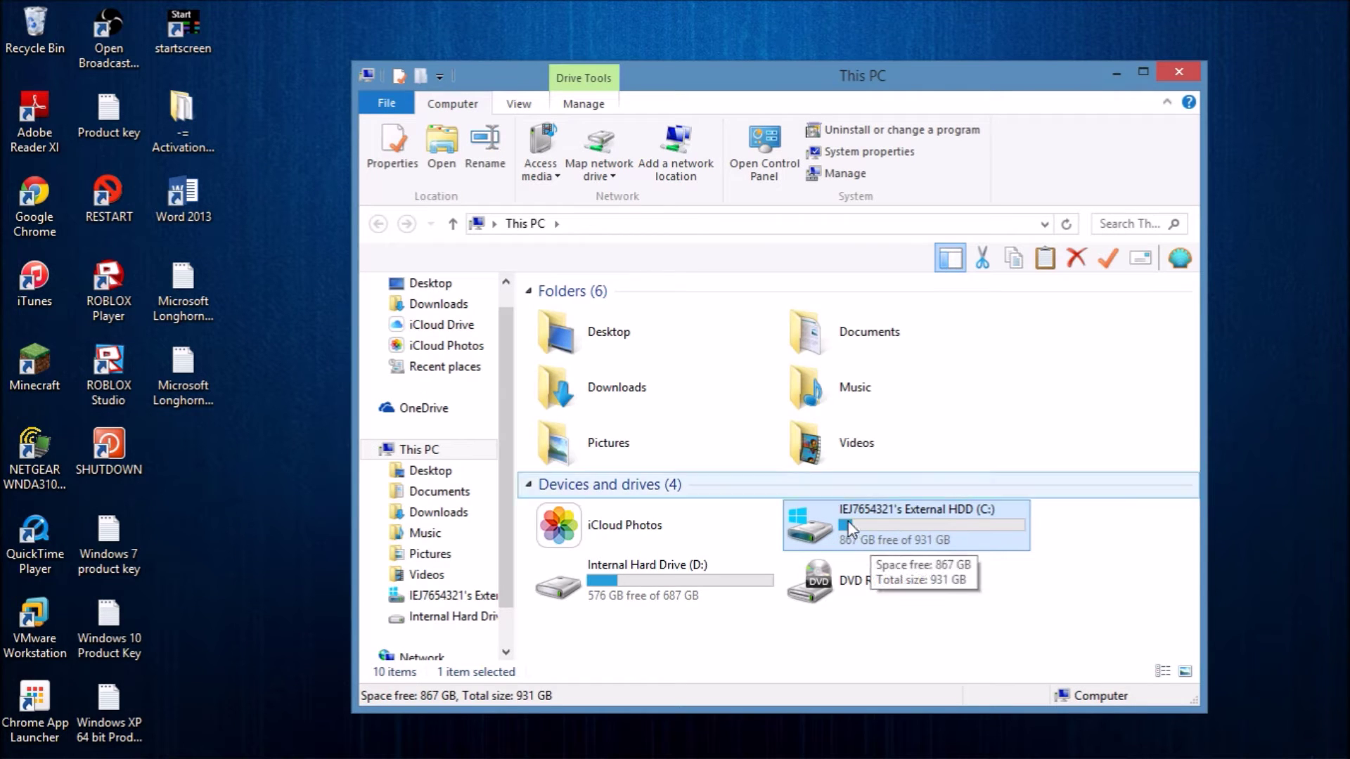
{"action": "left_click", "coordinate": [1181, 72]}
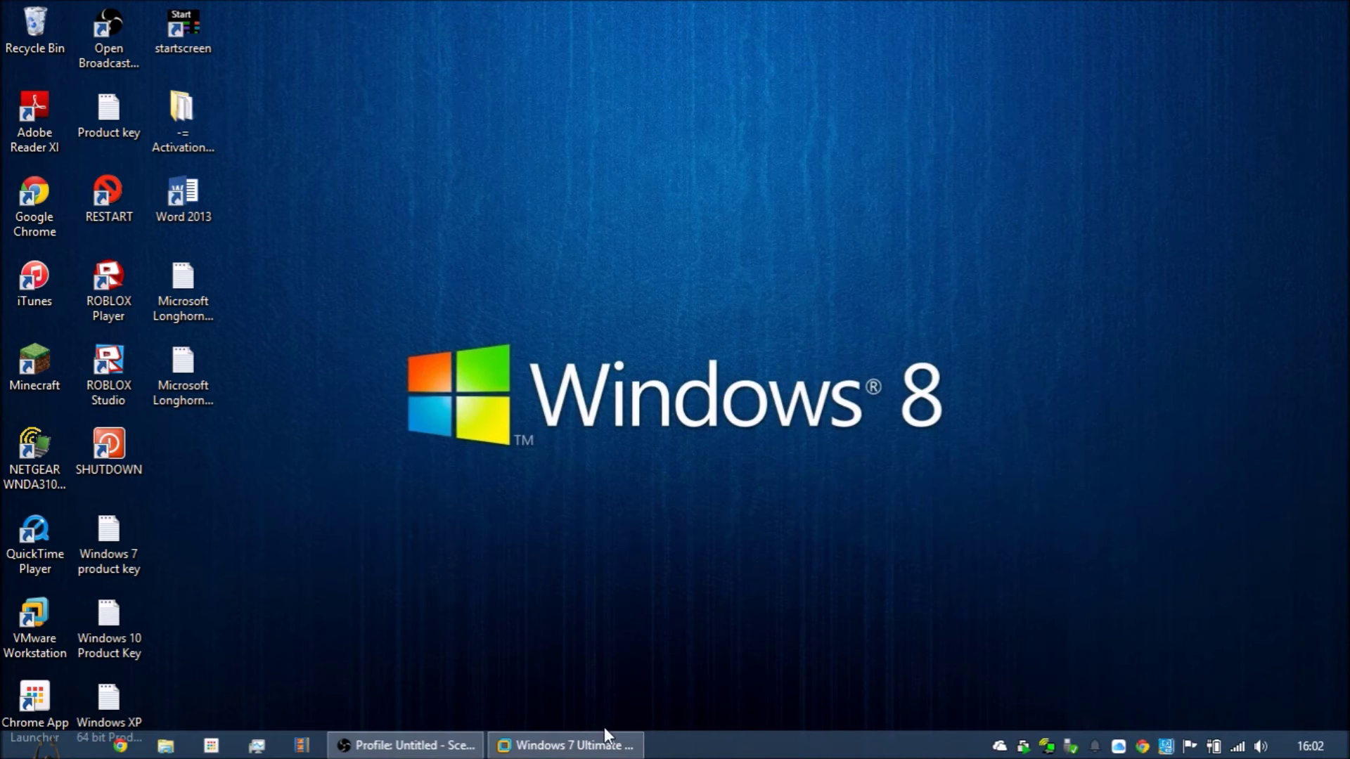
{"action": "left_click", "coordinate": [675, 643]}
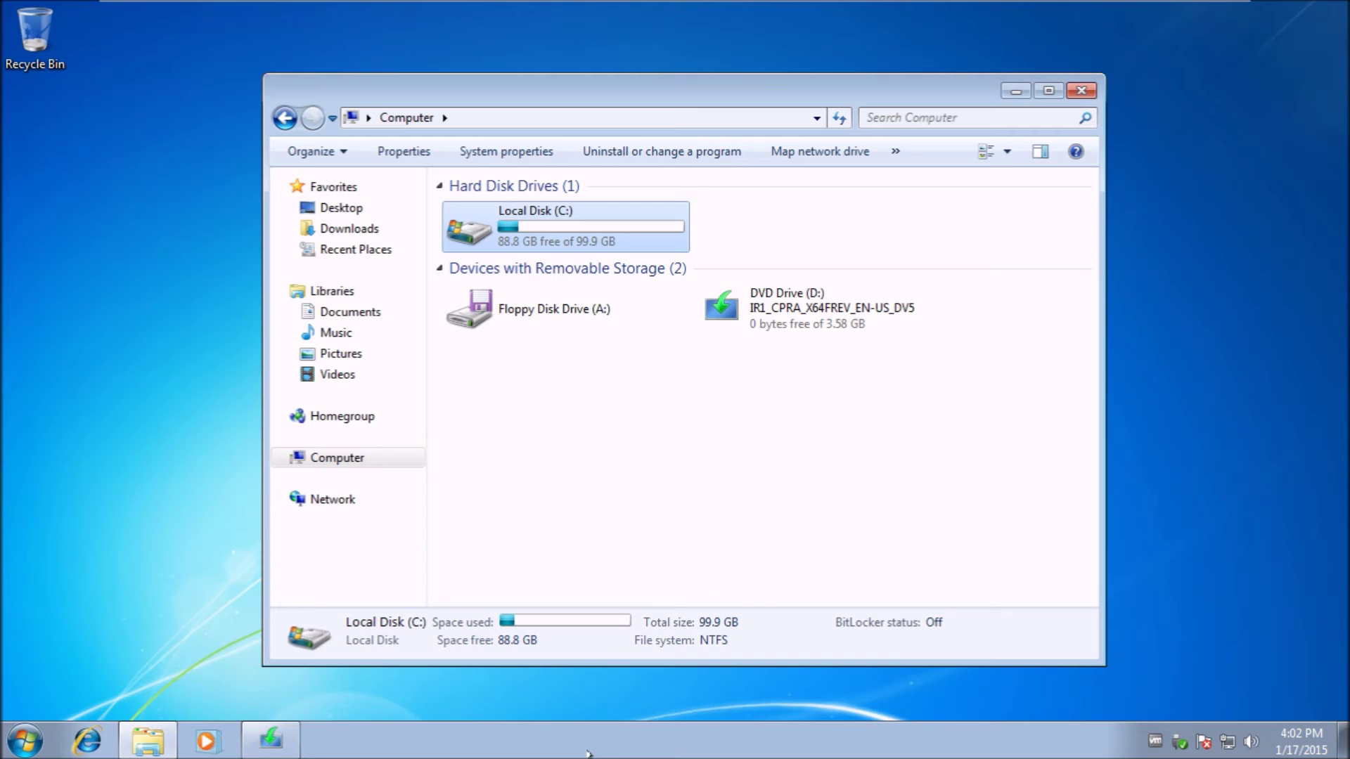
{"action": "left_click", "coordinate": [766, 543]}
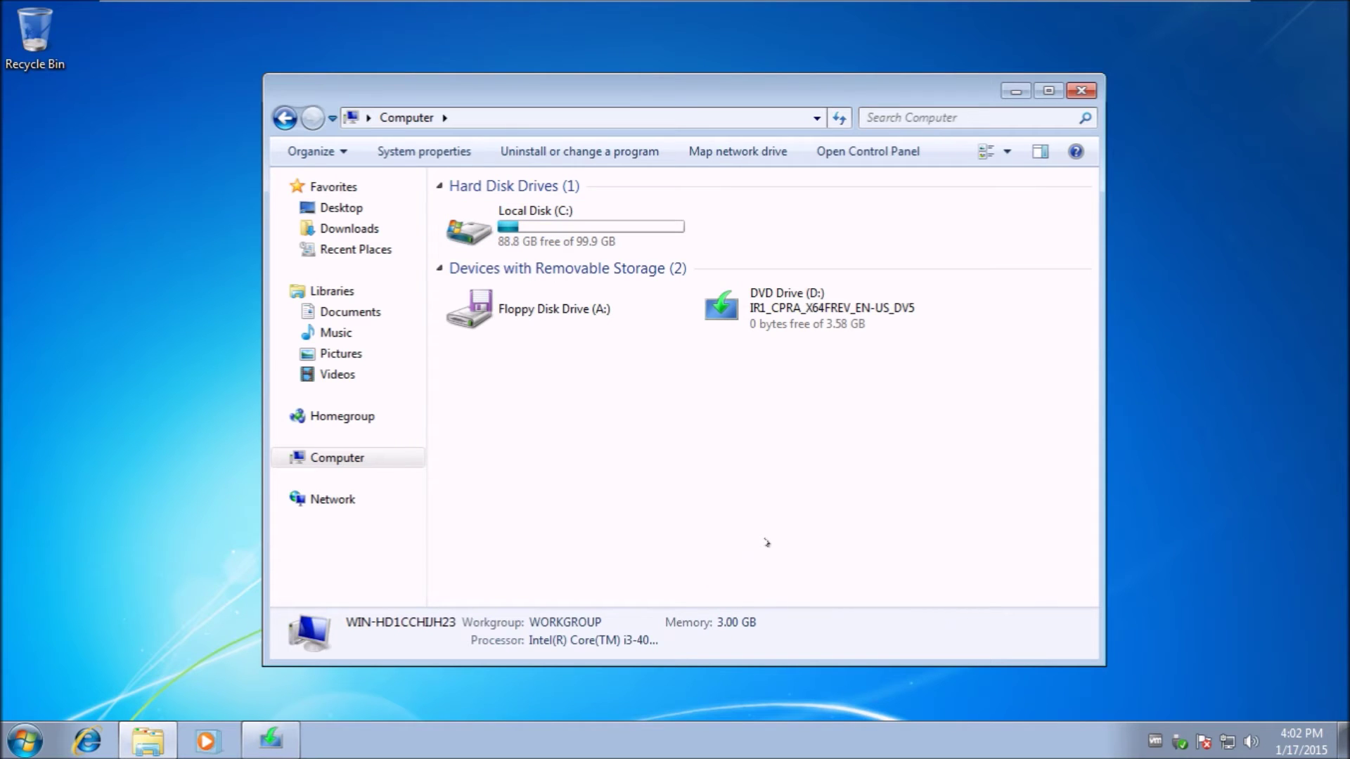
Close the Computer window and click Install on Setup's Ready to install page.
{"action": "left_click", "coordinate": [1077, 91]}
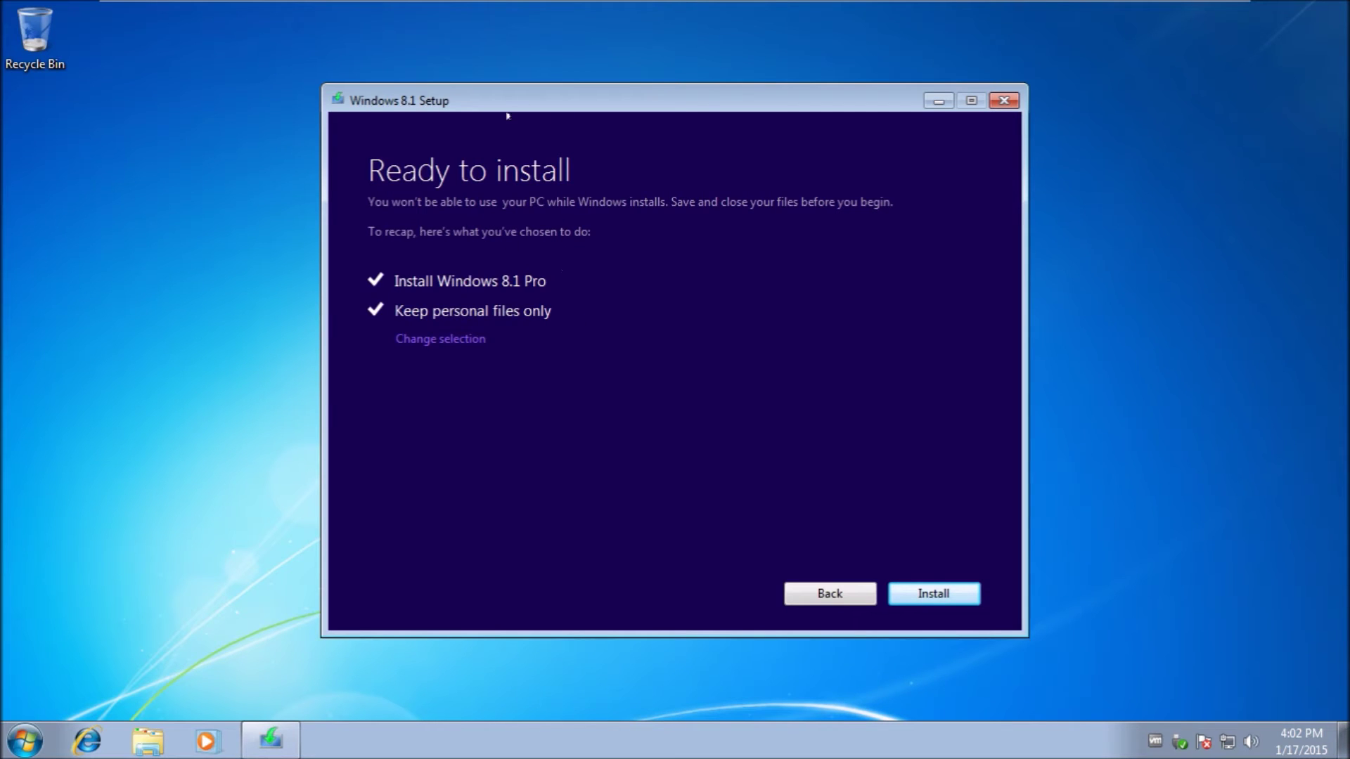
{"action": "left_click_drag", "start_coordinate": [508, 115], "coordinate": [470, 121]}
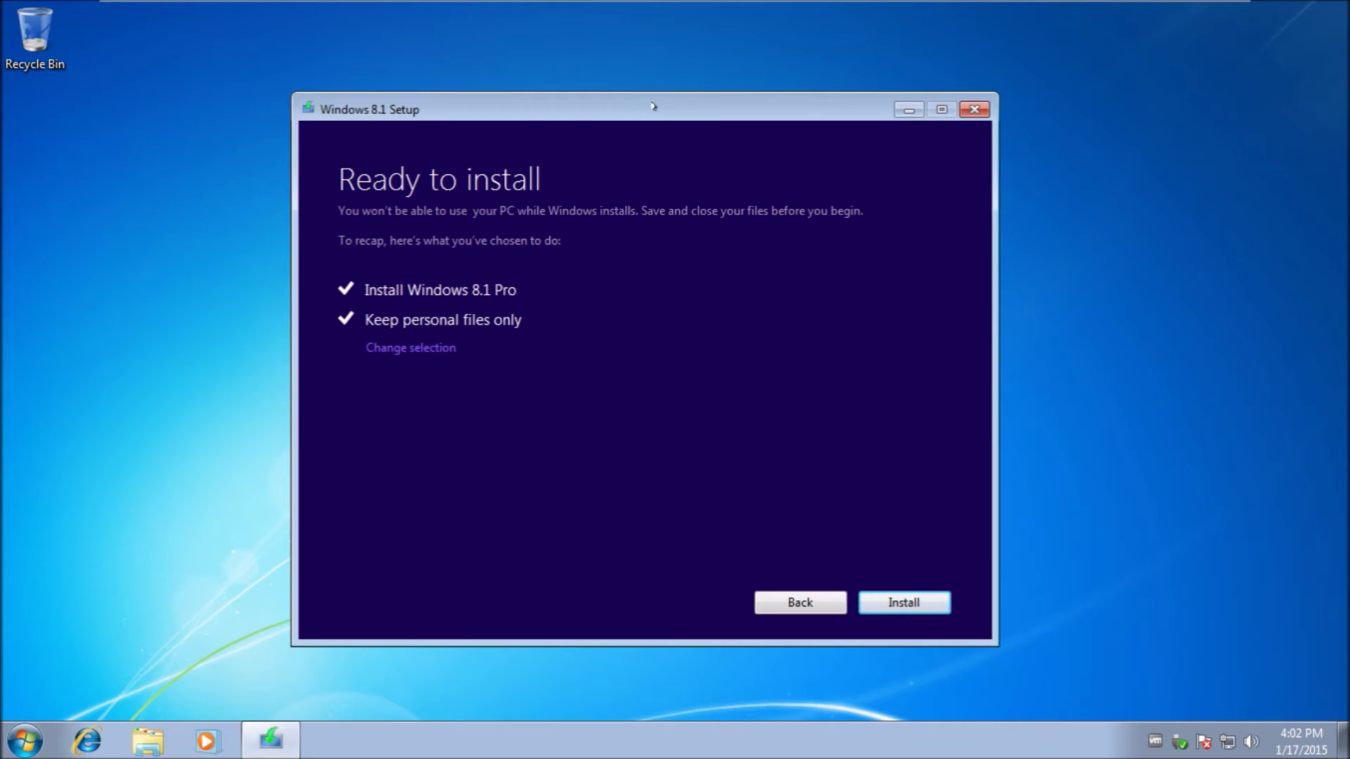
{"action": "left_click_drag", "start_coordinate": [653, 106], "coordinate": [690, 88]}
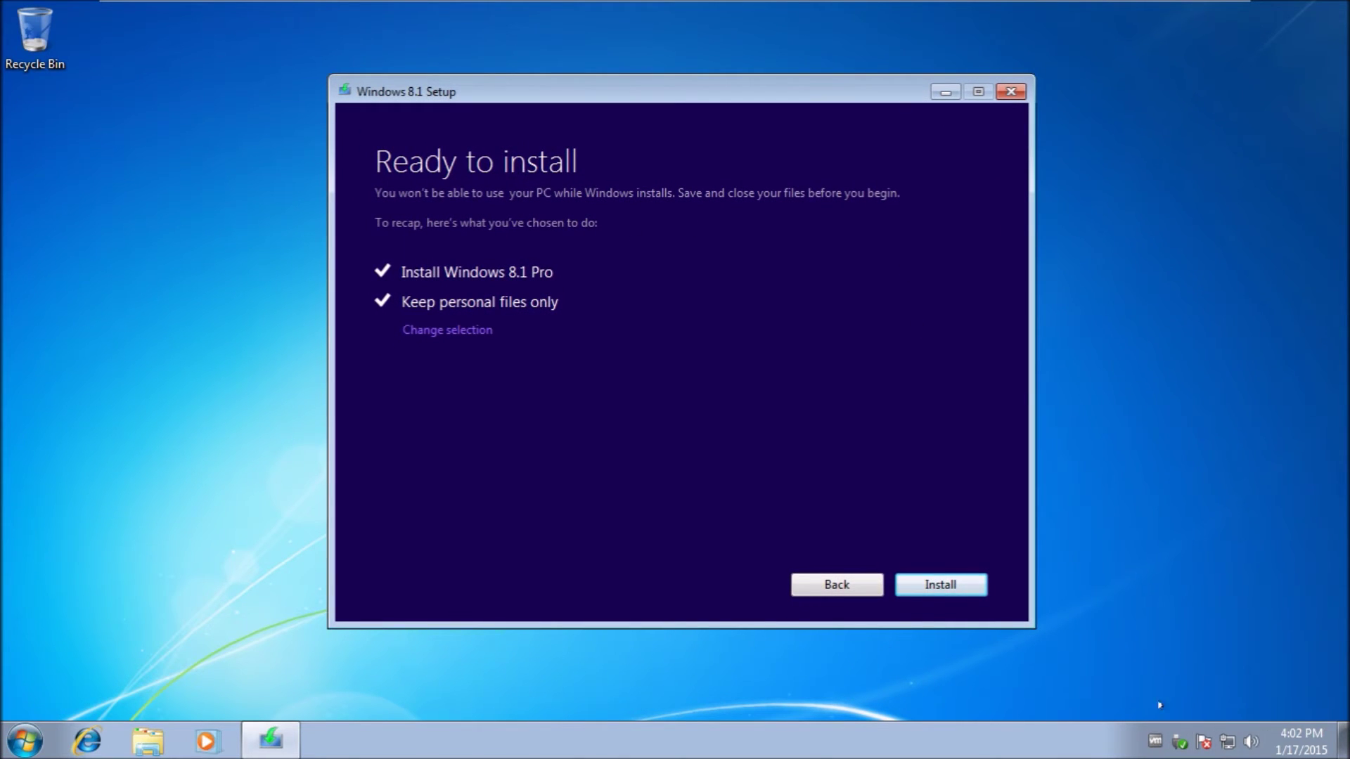
{"action": "left_click", "coordinate": [953, 590]}
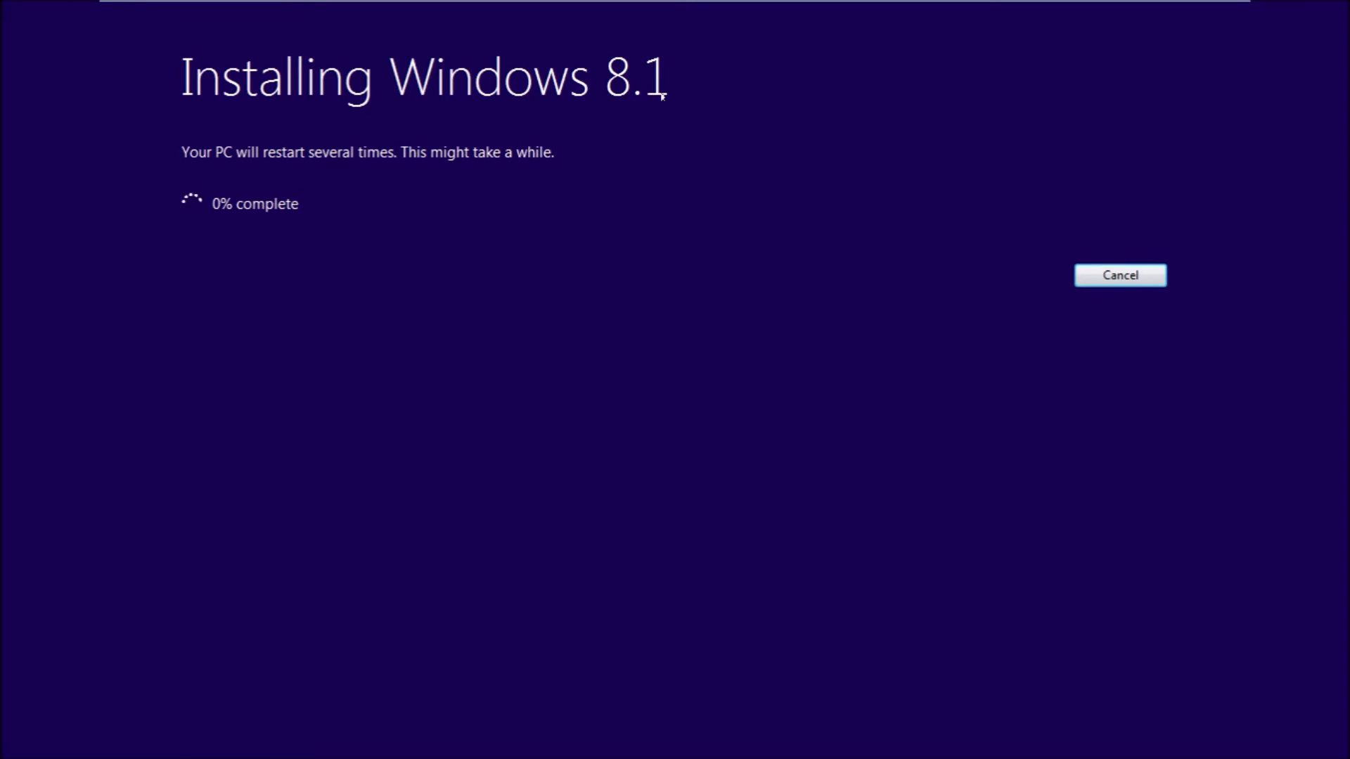
Minimize the VM while the upgrade runs and bring up the OBS window on the host.
{"action": "mouse_move", "coordinate": [1187, 4]}
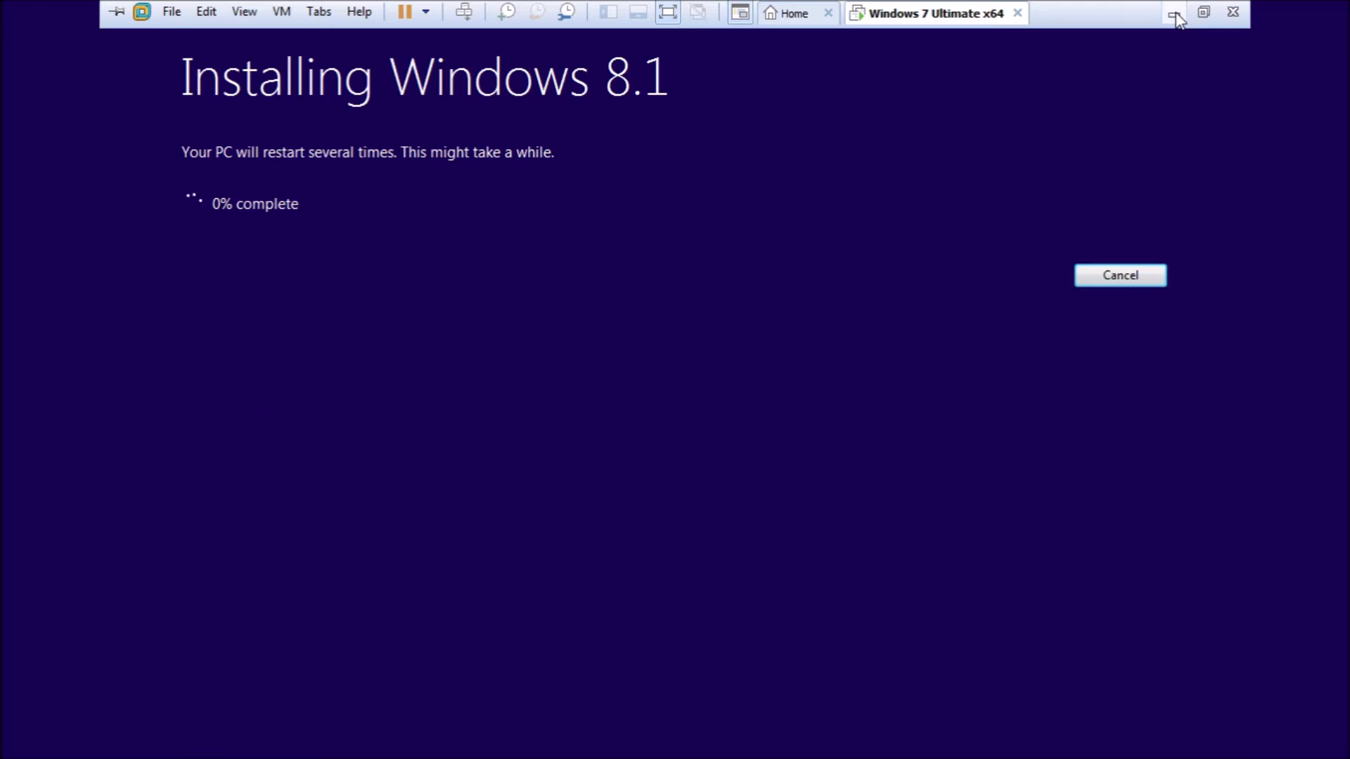
{"action": "left_click", "coordinate": [1174, 14]}
{"action": "left_click", "coordinate": [411, 749]}
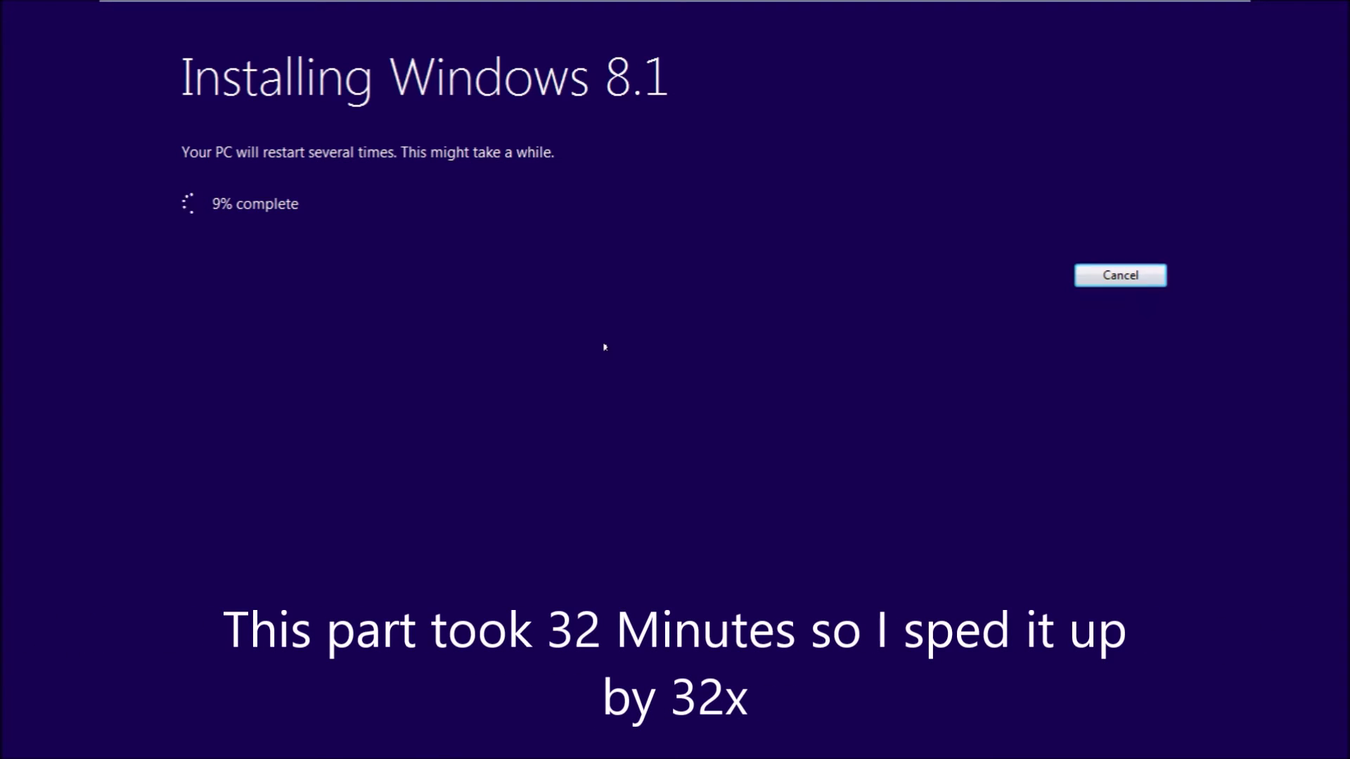
{"action": "key", "text": "super"}
{"action": "left_click", "coordinate": [604, 347]}
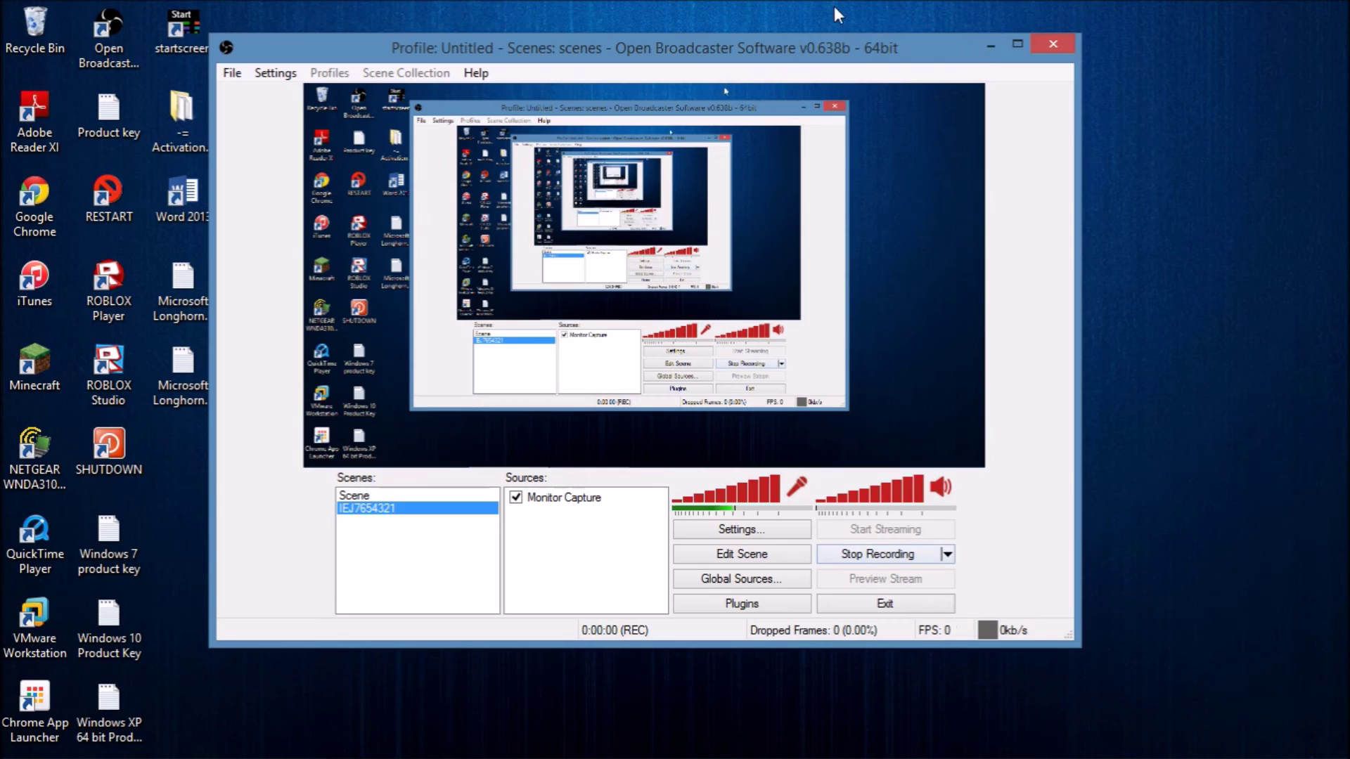
Restore the full-screen VM, pick the red accent colour, and continue to the settings page.
{"action": "left_click", "coordinate": [988, 48]}
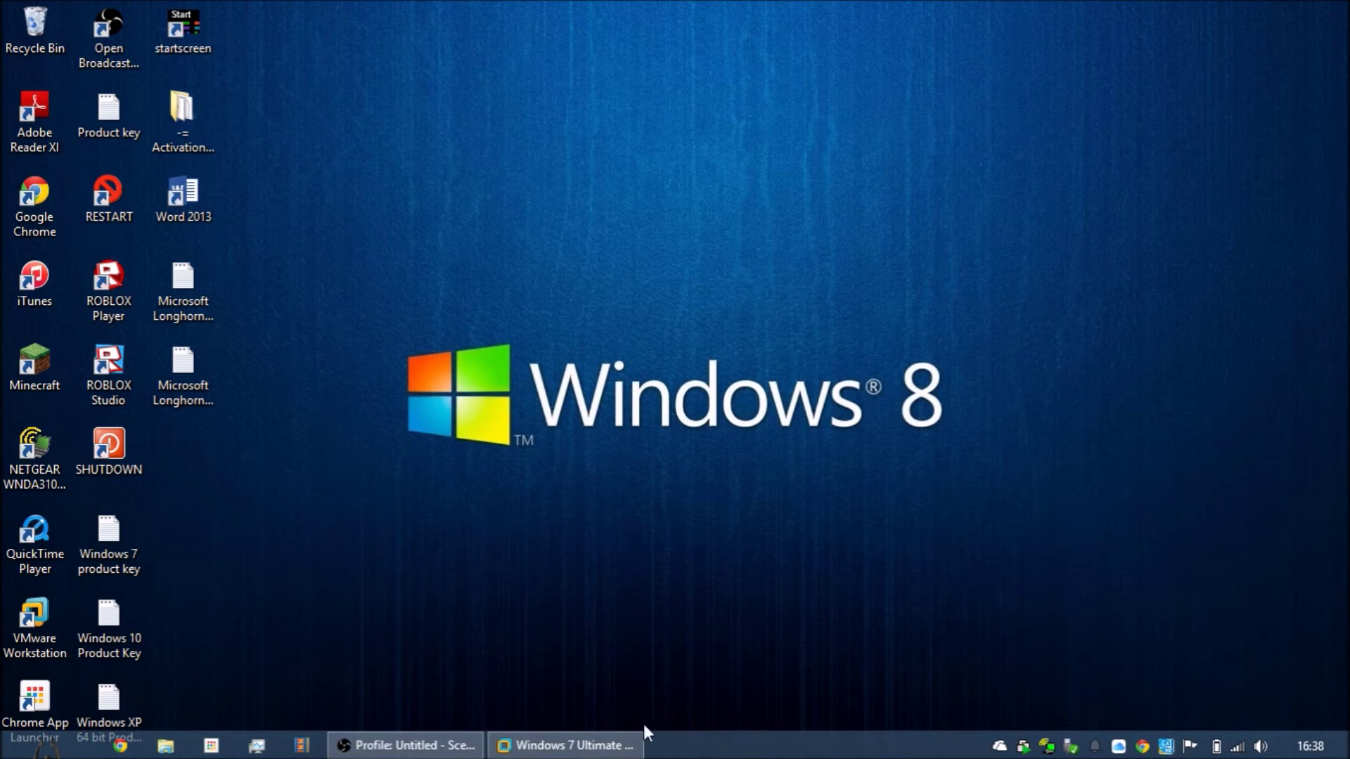
{"action": "left_click", "coordinate": [575, 741]}
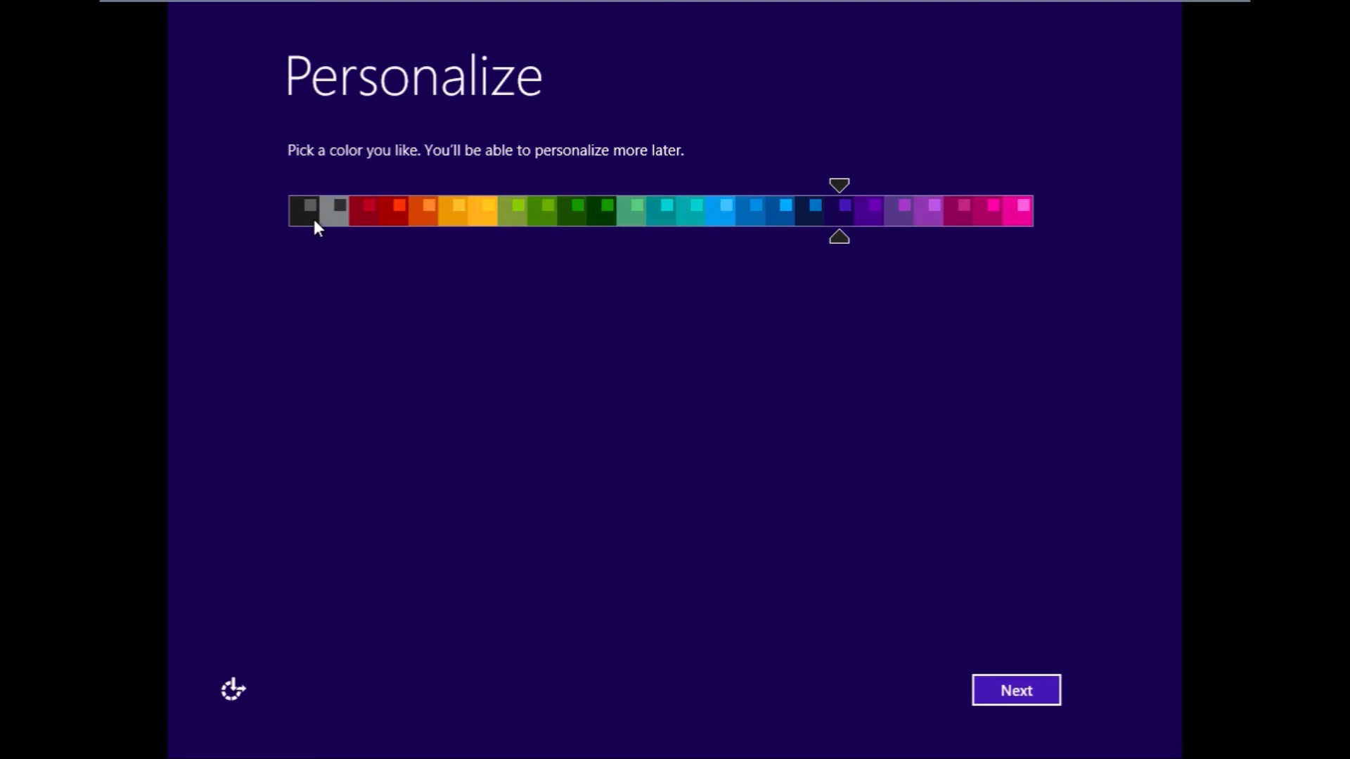
{"action": "left_click_drag", "start_coordinate": [313, 218], "coordinate": [373, 285]}
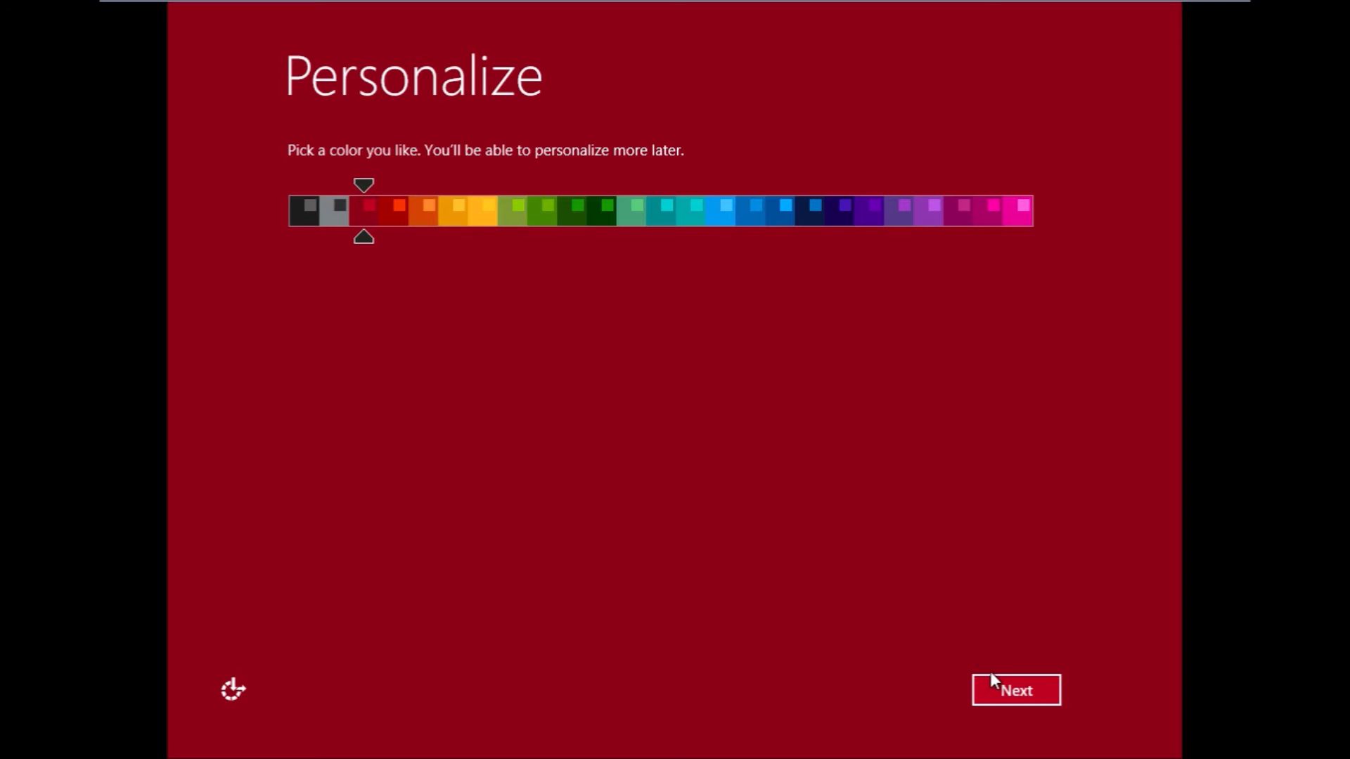
{"action": "left_click", "coordinate": [1025, 699]}
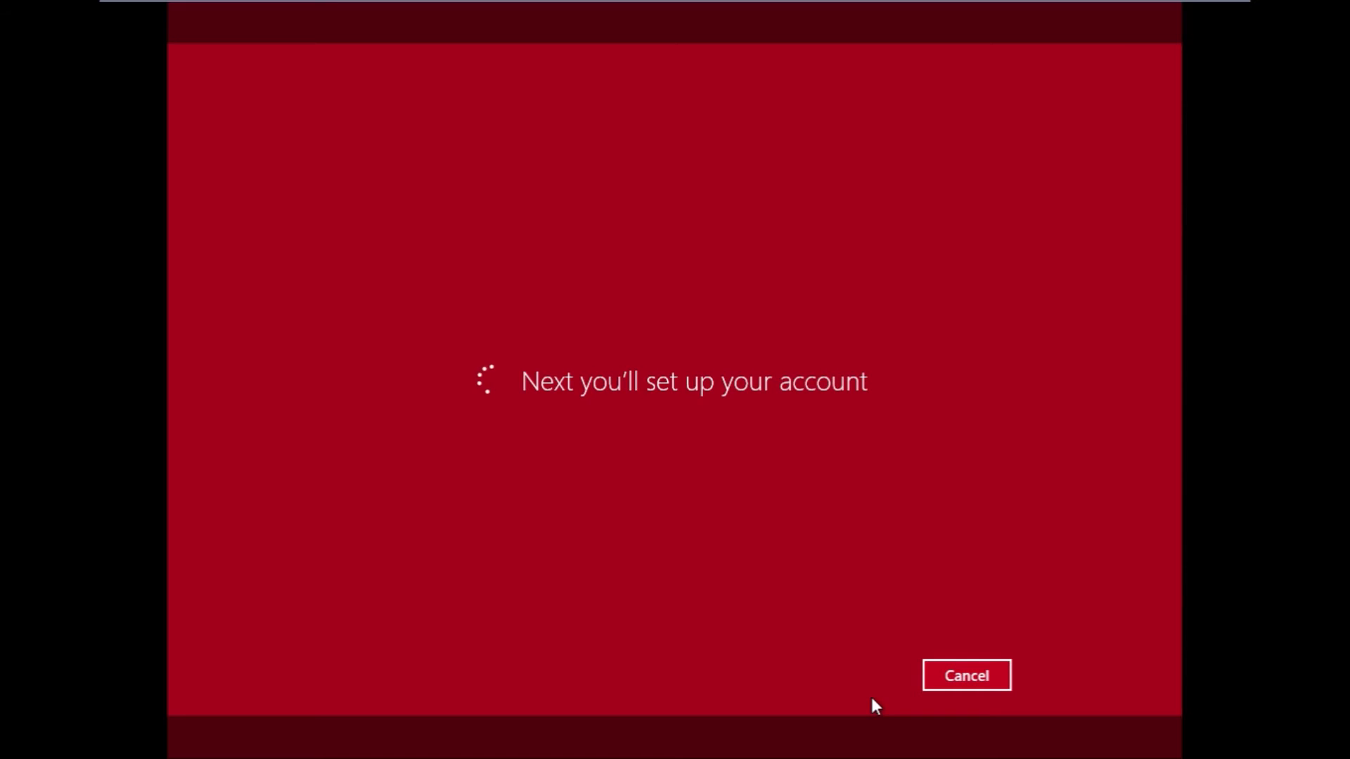
Go back to the settings page and choose 'Use express settings' in Windows 8.1 setup.
{"action": "left_click", "coordinate": [994, 680]}
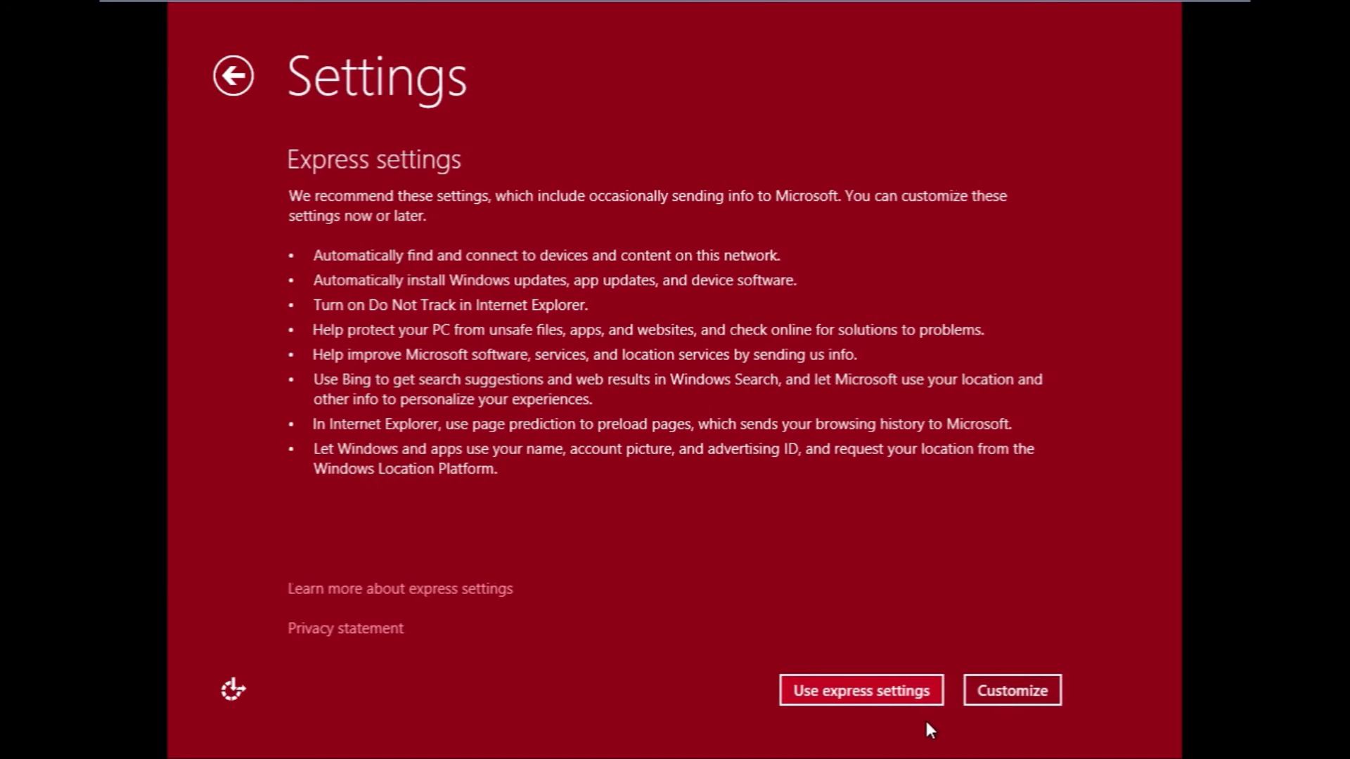
{"action": "left_click", "coordinate": [894, 698]}
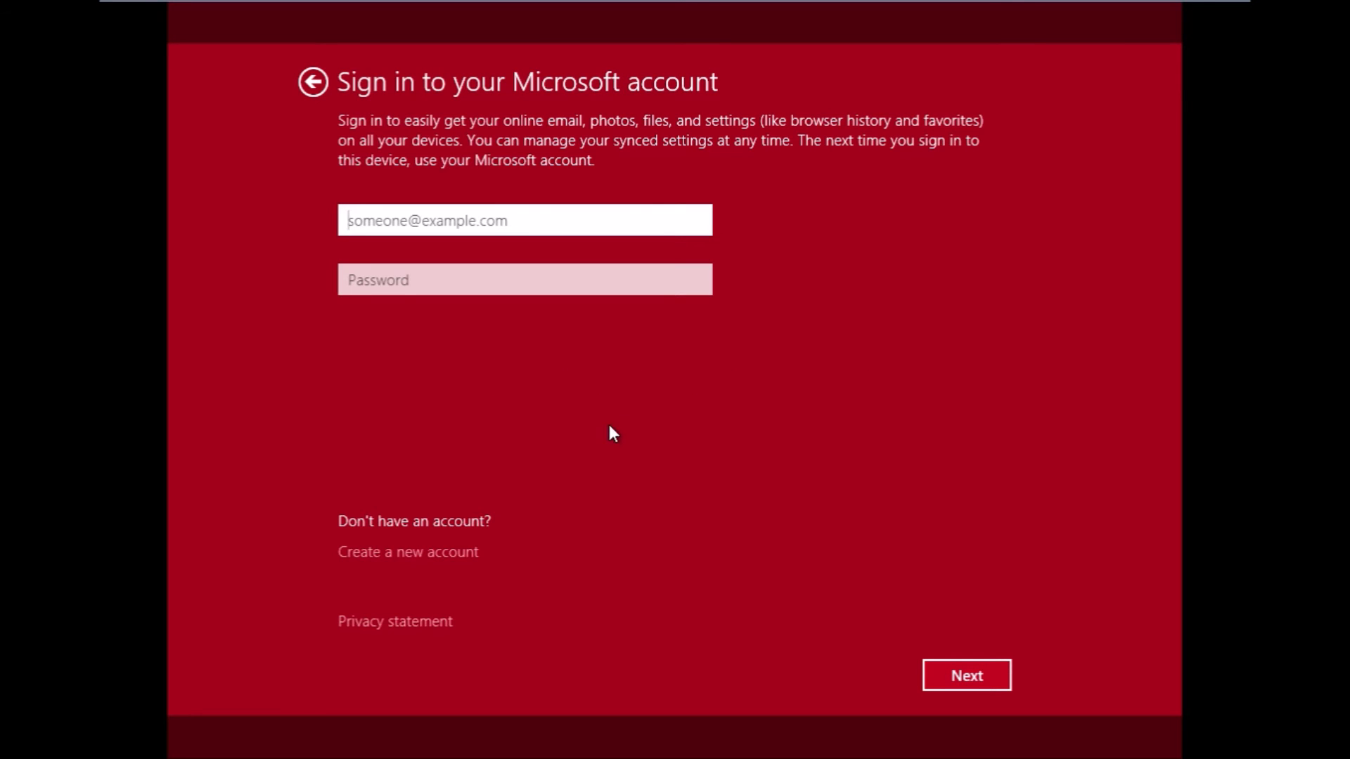
{"action": "left_click", "coordinate": [419, 520]}
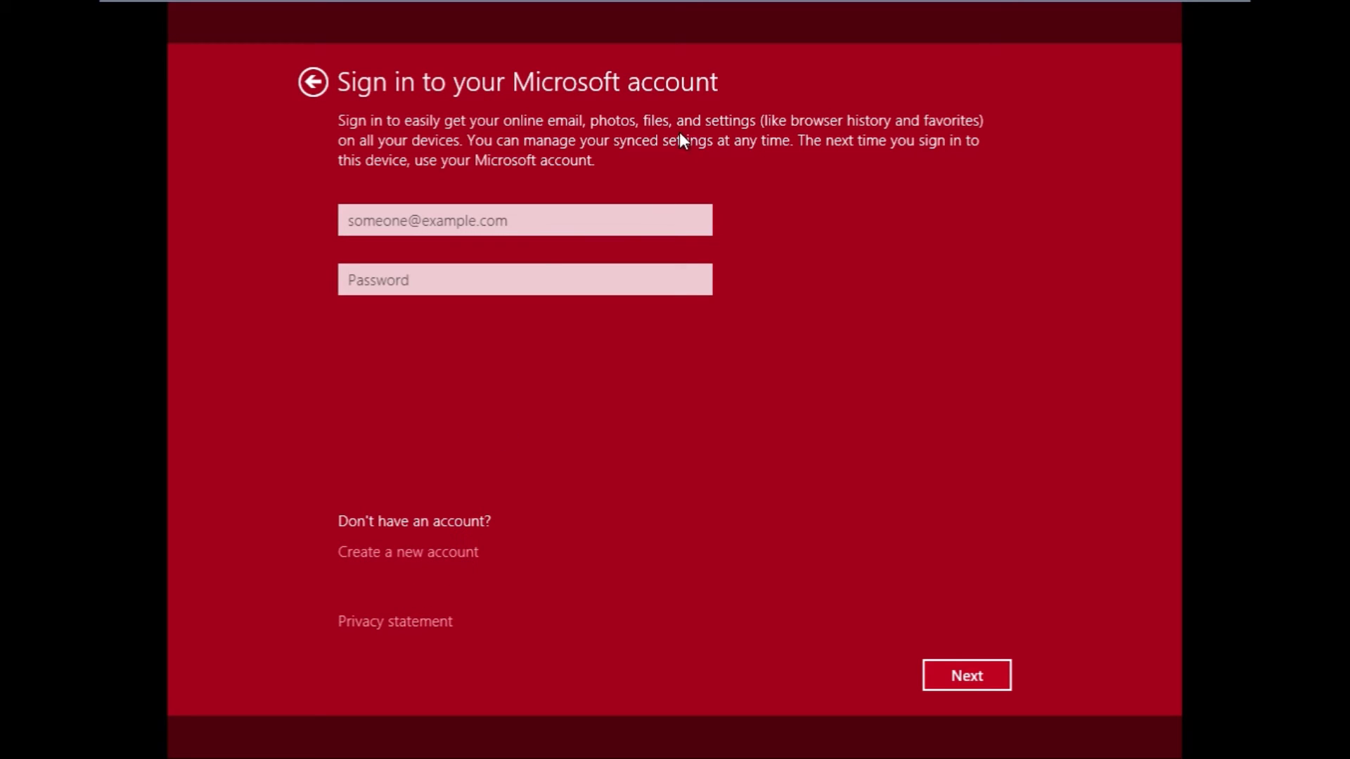
Sign in with the Microsoft account e-mail and password, then skip the security code verification.
{"action": "left_click", "coordinate": [594, 232]}
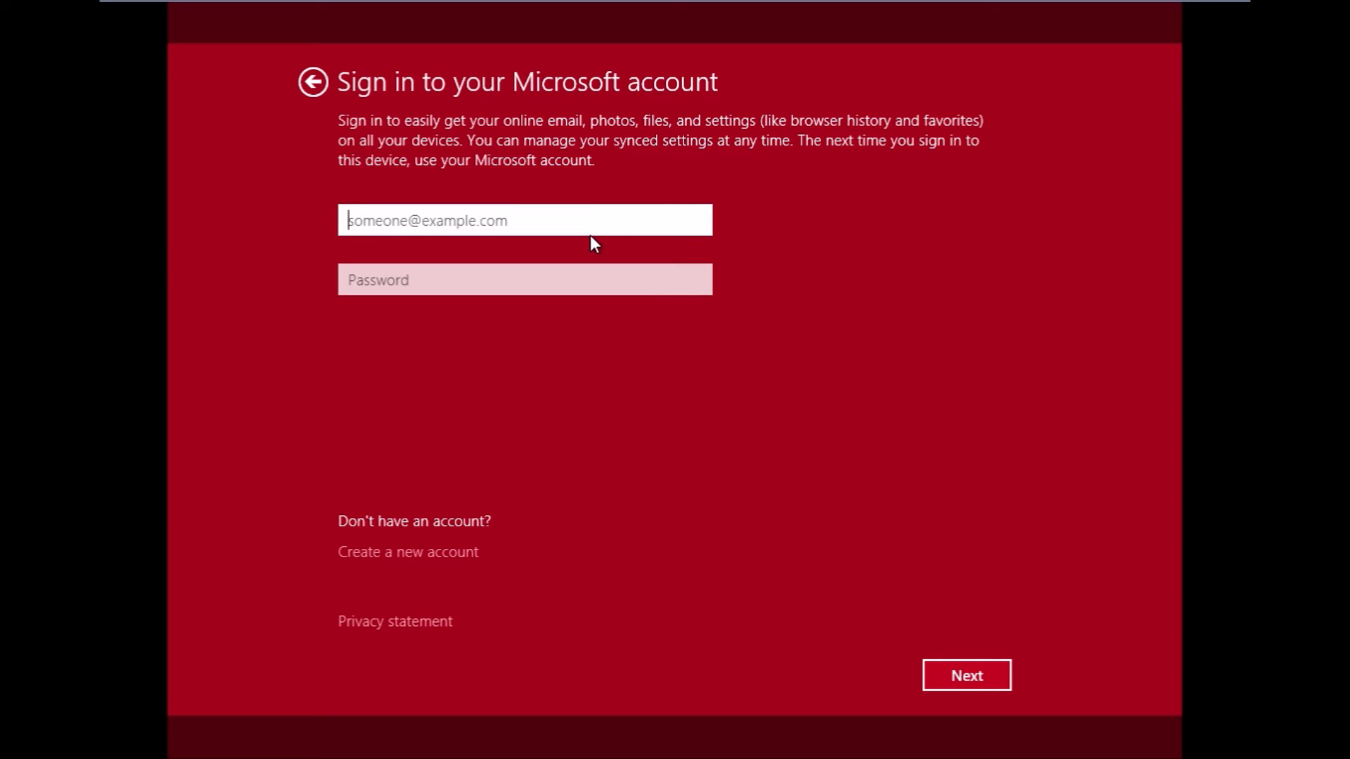
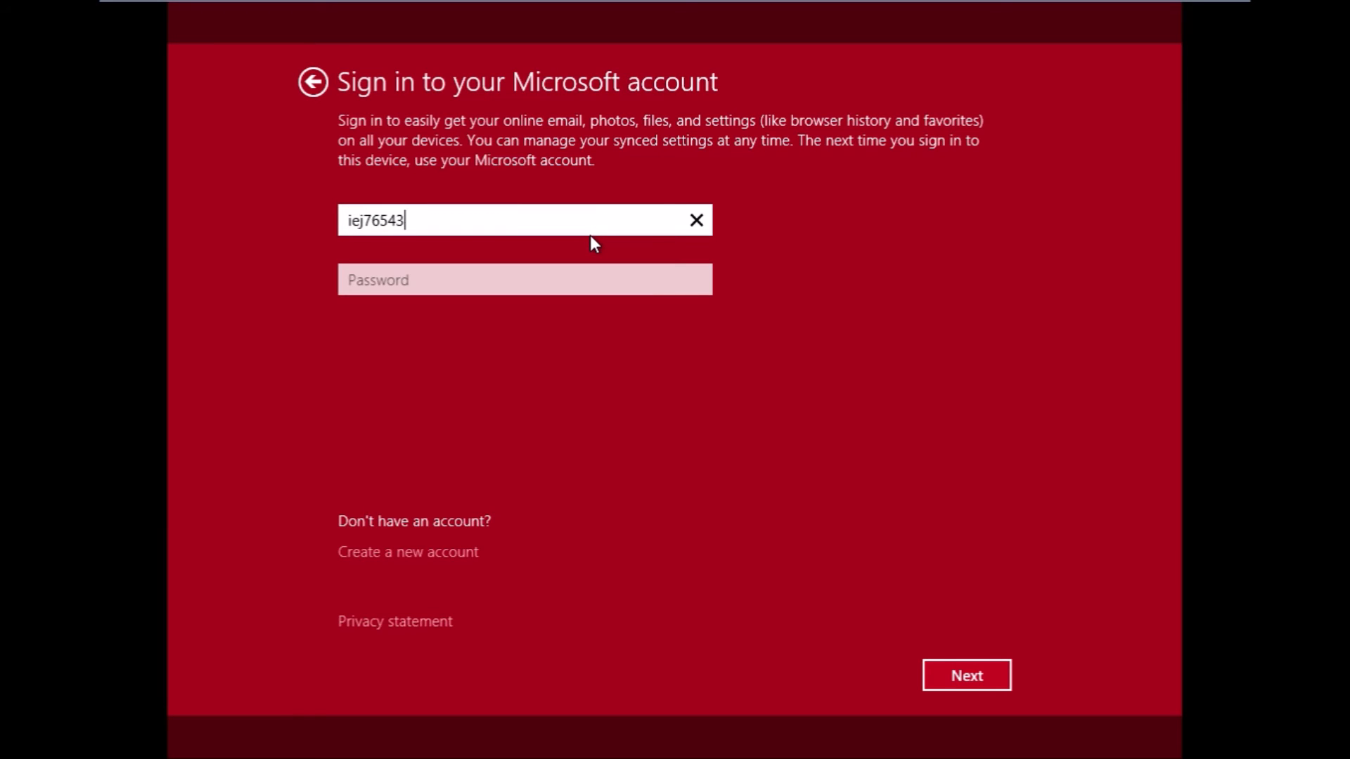
{"action": "key", "text": "Tab"}
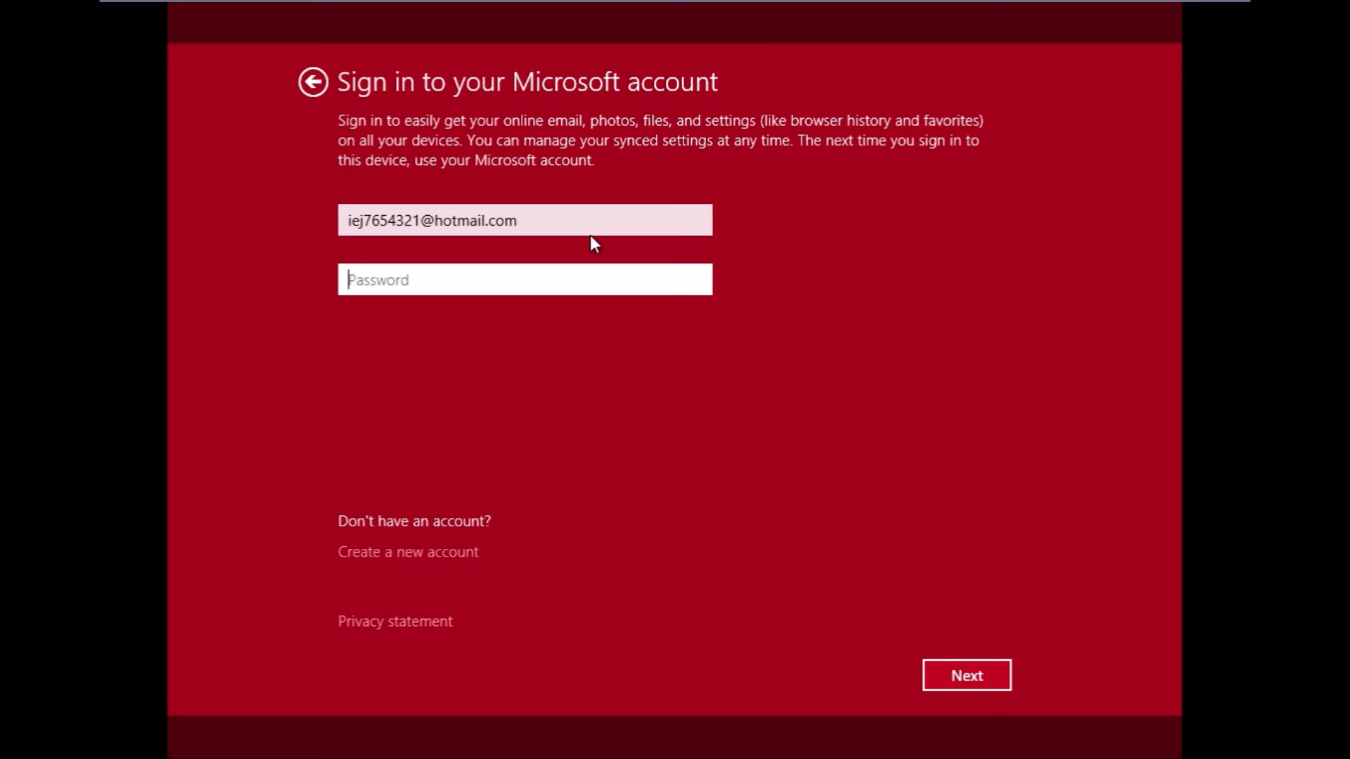
{"action": "type", "text": "************"}
{"action": "key", "text": "Return"}
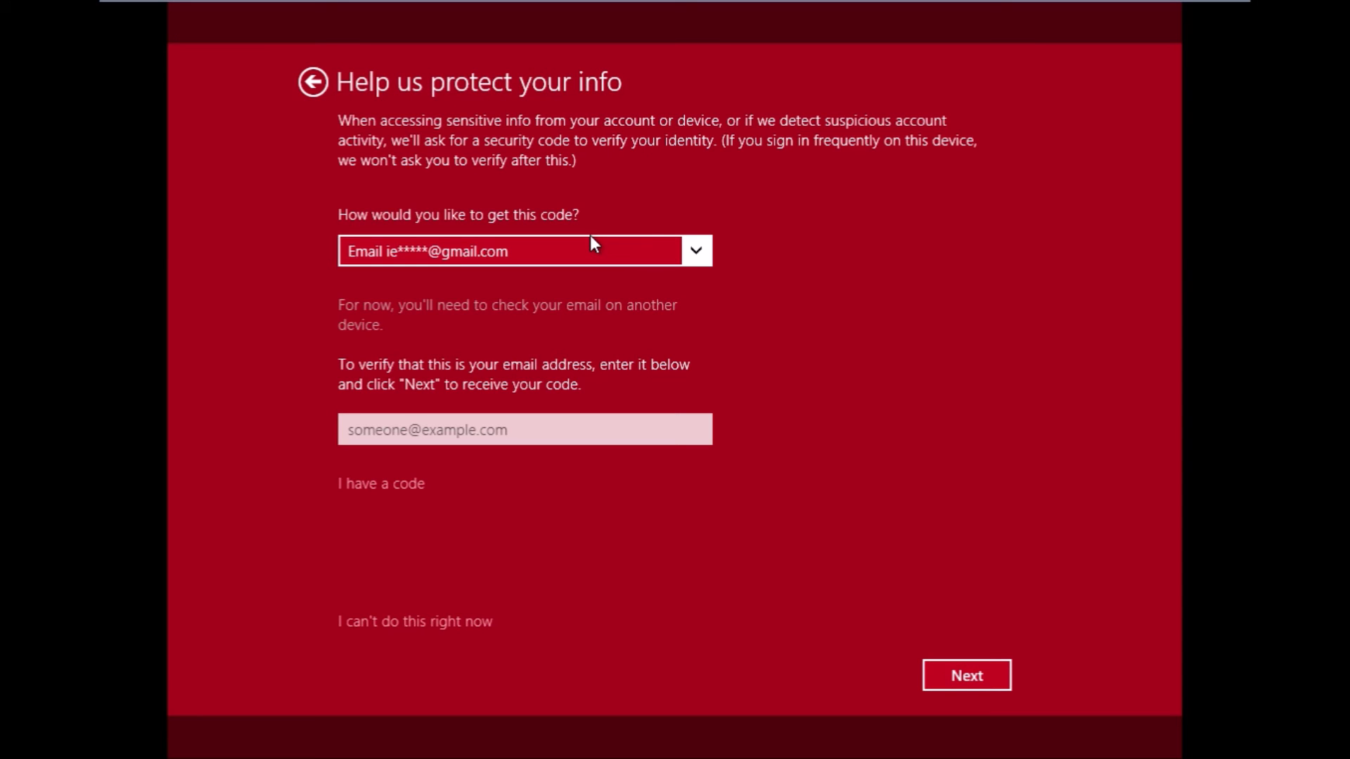
{"action": "left_click", "coordinate": [376, 623]}
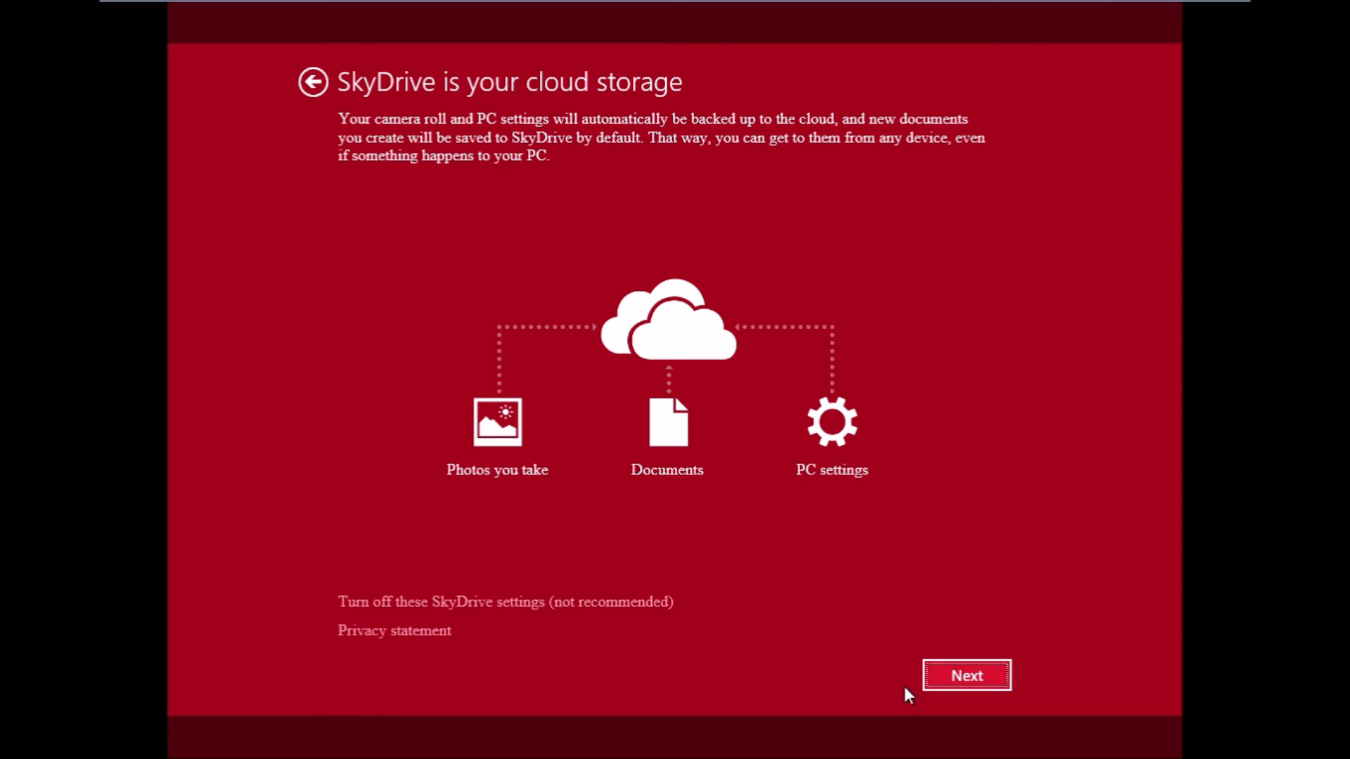
Continue past the SkyDrive page and exit the VM's full-screen view while apps install.
{"action": "left_click", "coordinate": [520, 606]}
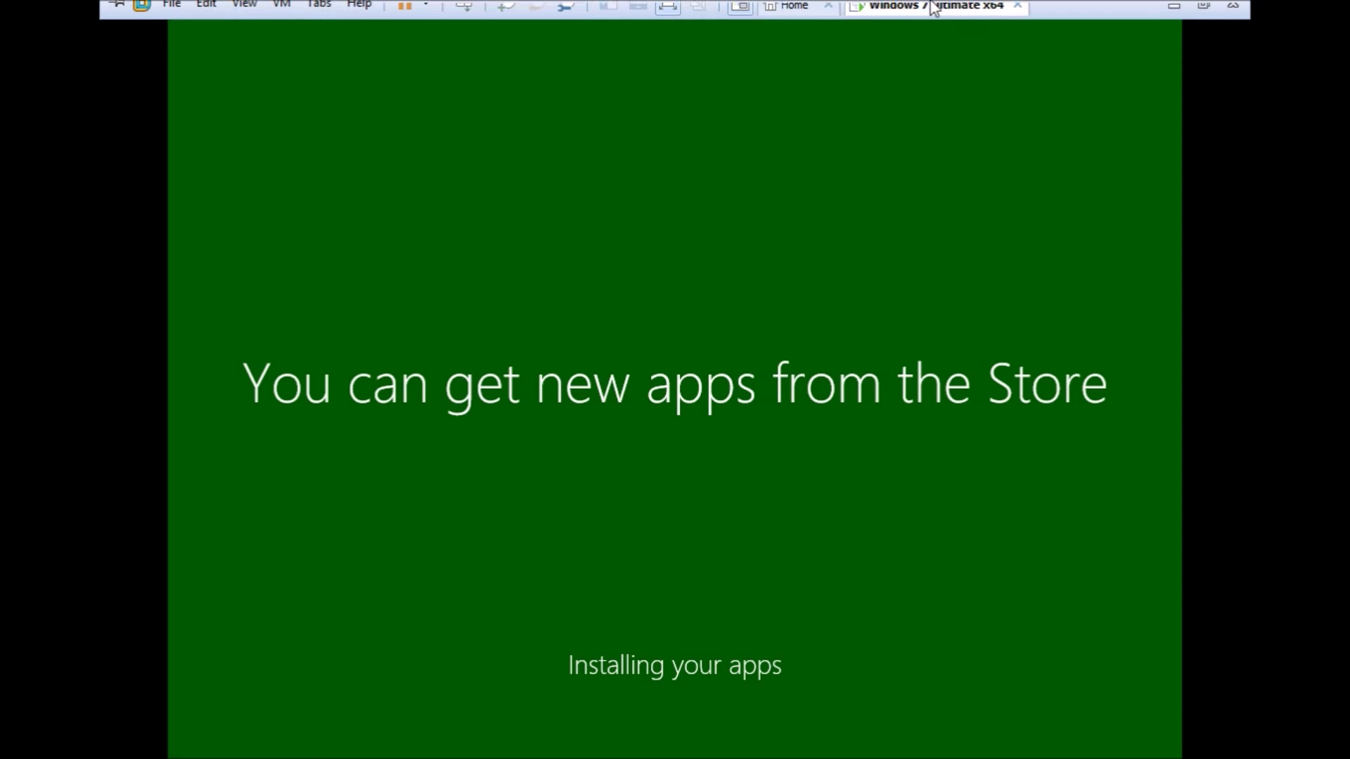
{"action": "left_click", "coordinate": [1169, 14]}
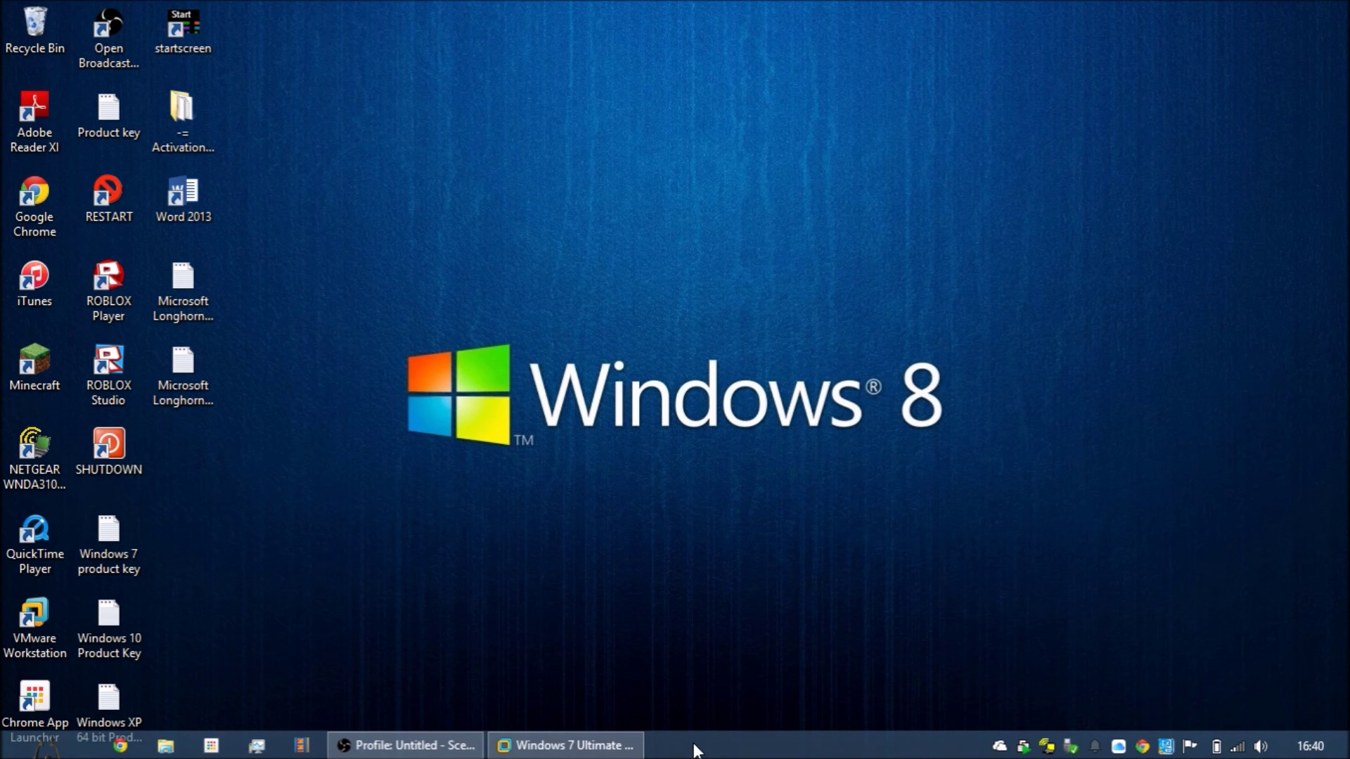
Restore the VMware window, move the recorder out of the way, and go full screen on the VM.
{"action": "left_click", "coordinate": [464, 746]}
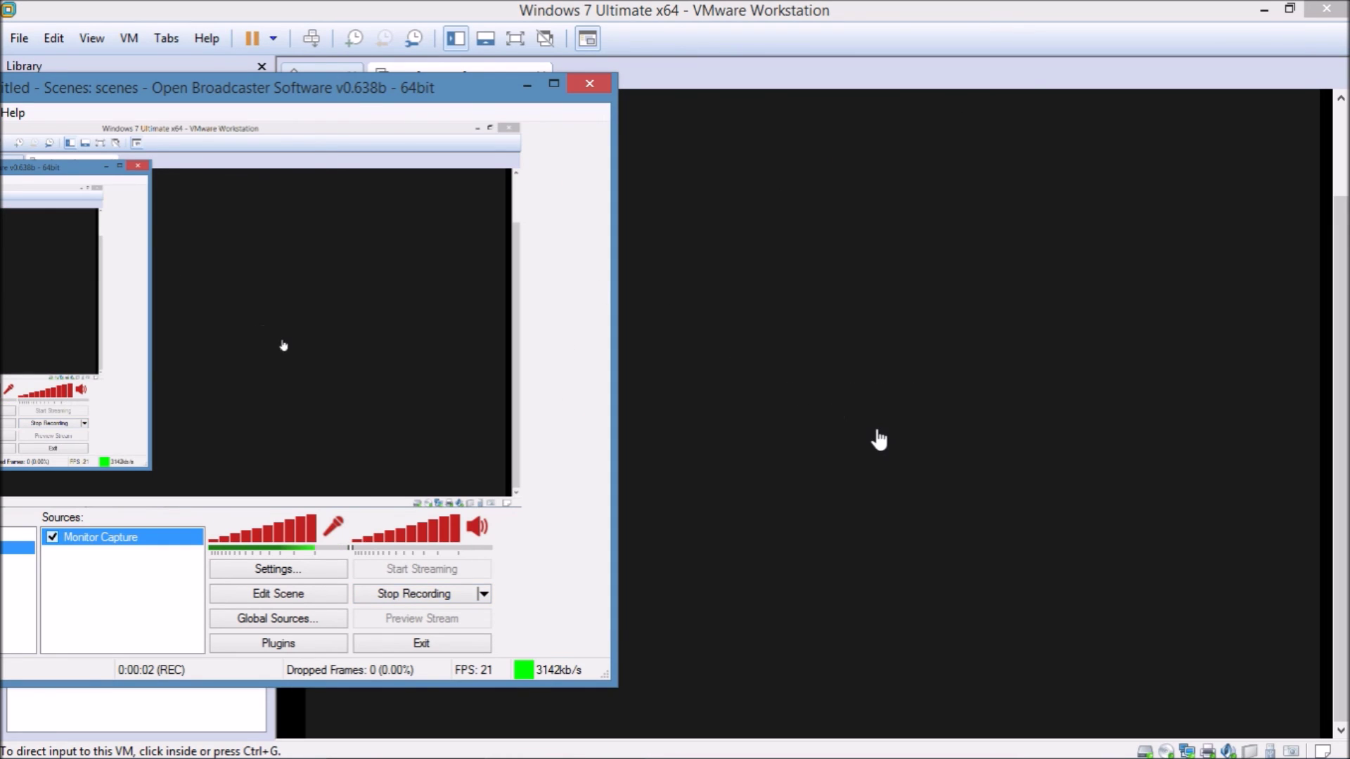
{"action": "scroll", "coordinate": [794, 383], "scroll_direction": "down", "scroll_amount": 5}
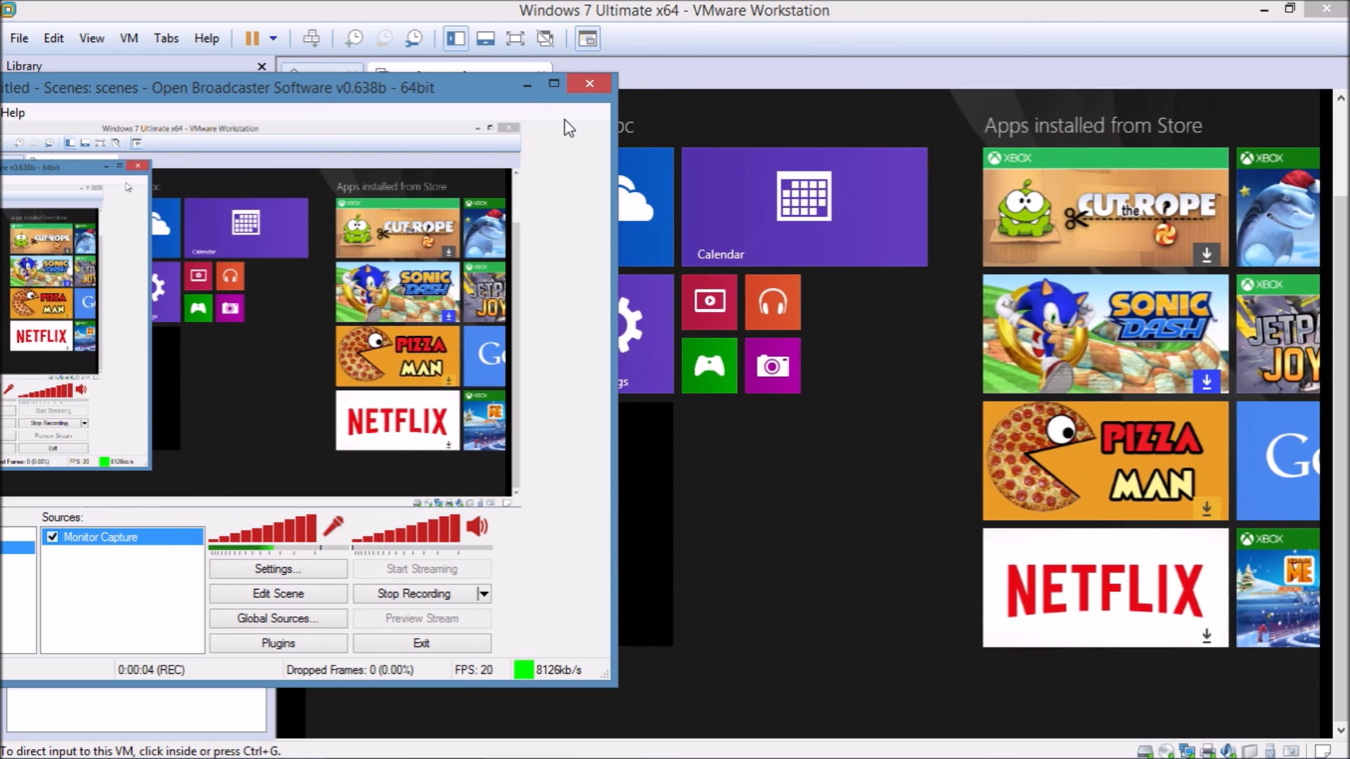
{"action": "left_click", "coordinate": [525, 85]}
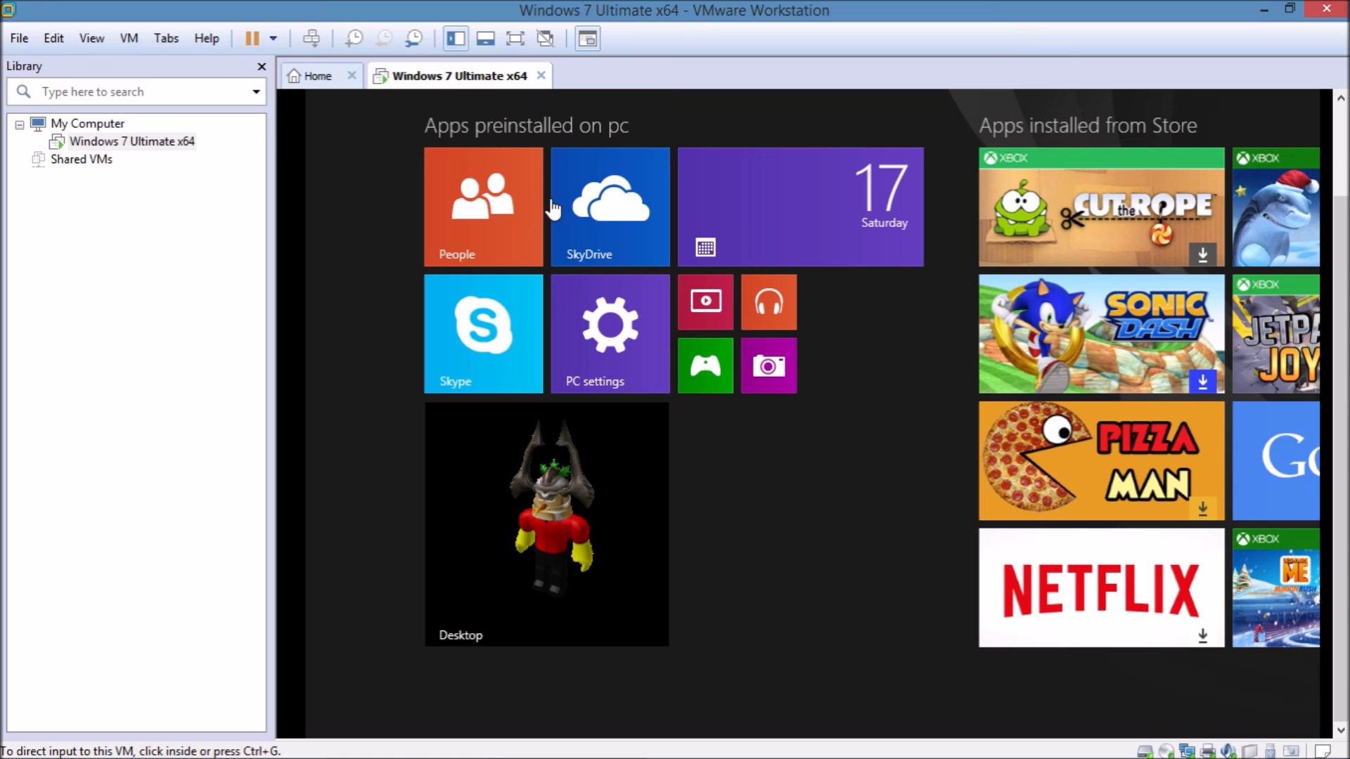
{"action": "left_click", "coordinate": [519, 41]}
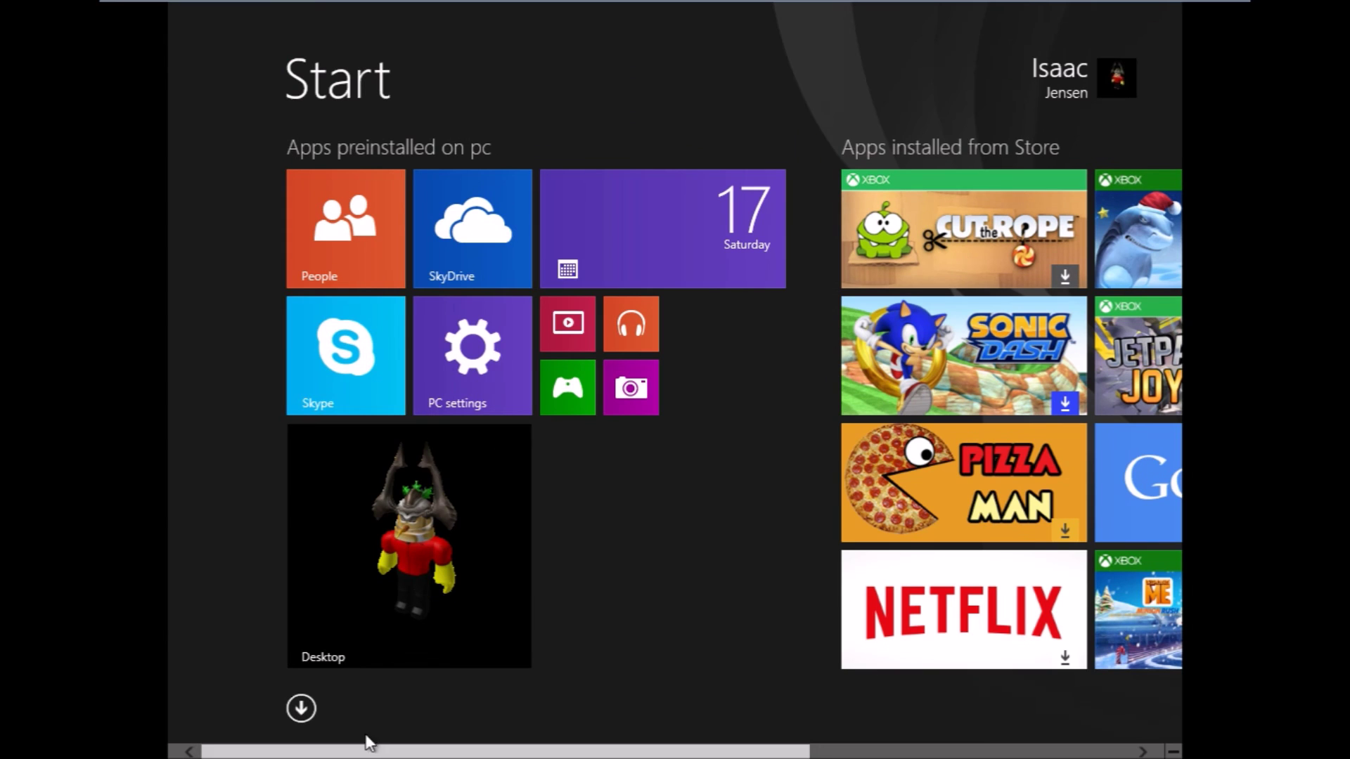
Scroll back and forth through the Windows 8.1 Pro Start screen tiles.
{"action": "scroll", "coordinate": [645, 724], "scroll_direction": "down", "scroll_amount": 5}
{"action": "scroll", "coordinate": [645, 724], "scroll_direction": "up", "scroll_amount": 5}
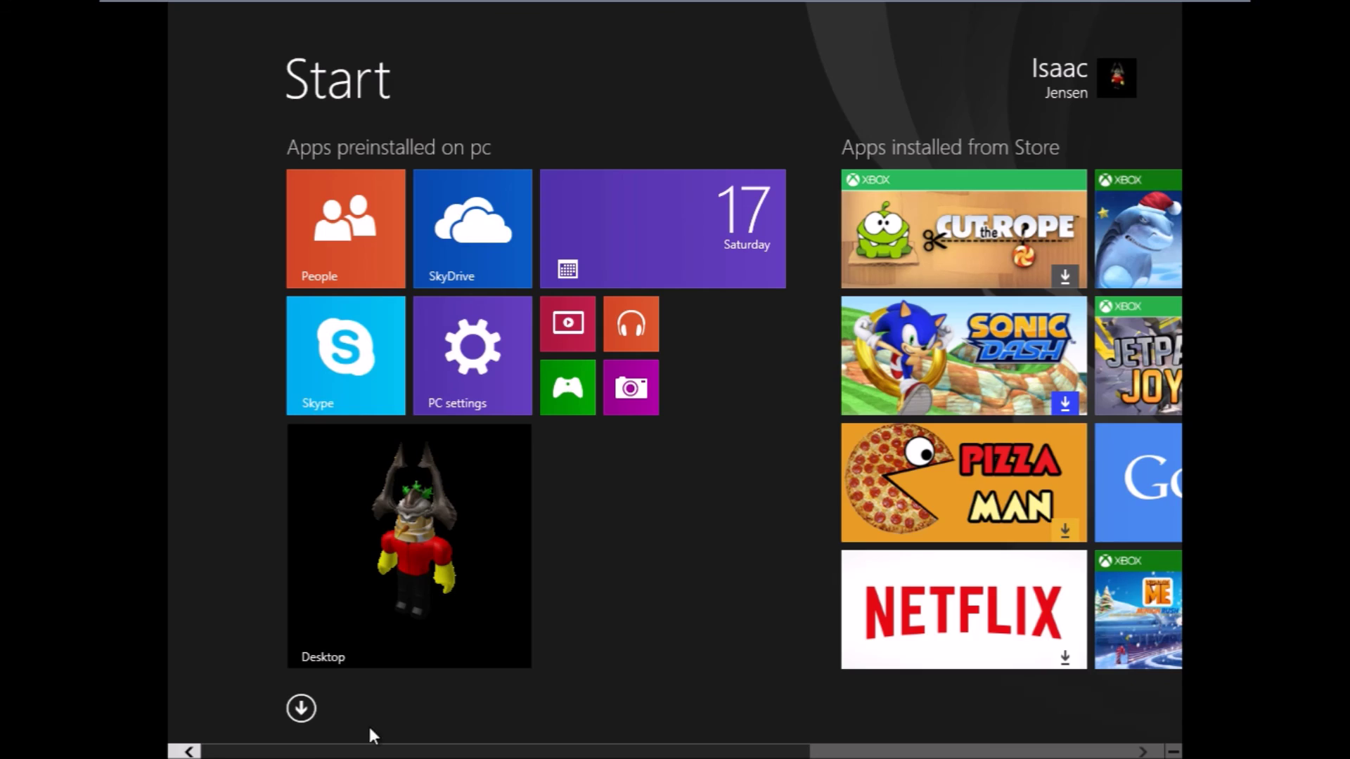
{"action": "scroll", "coordinate": [372, 735], "scroll_direction": "down", "scroll_amount": 3}
{"action": "scroll", "coordinate": [340, 714], "scroll_direction": "up", "scroll_amount": 3}
{"action": "scroll", "coordinate": [351, 717], "scroll_direction": "down", "scroll_amount": 5}
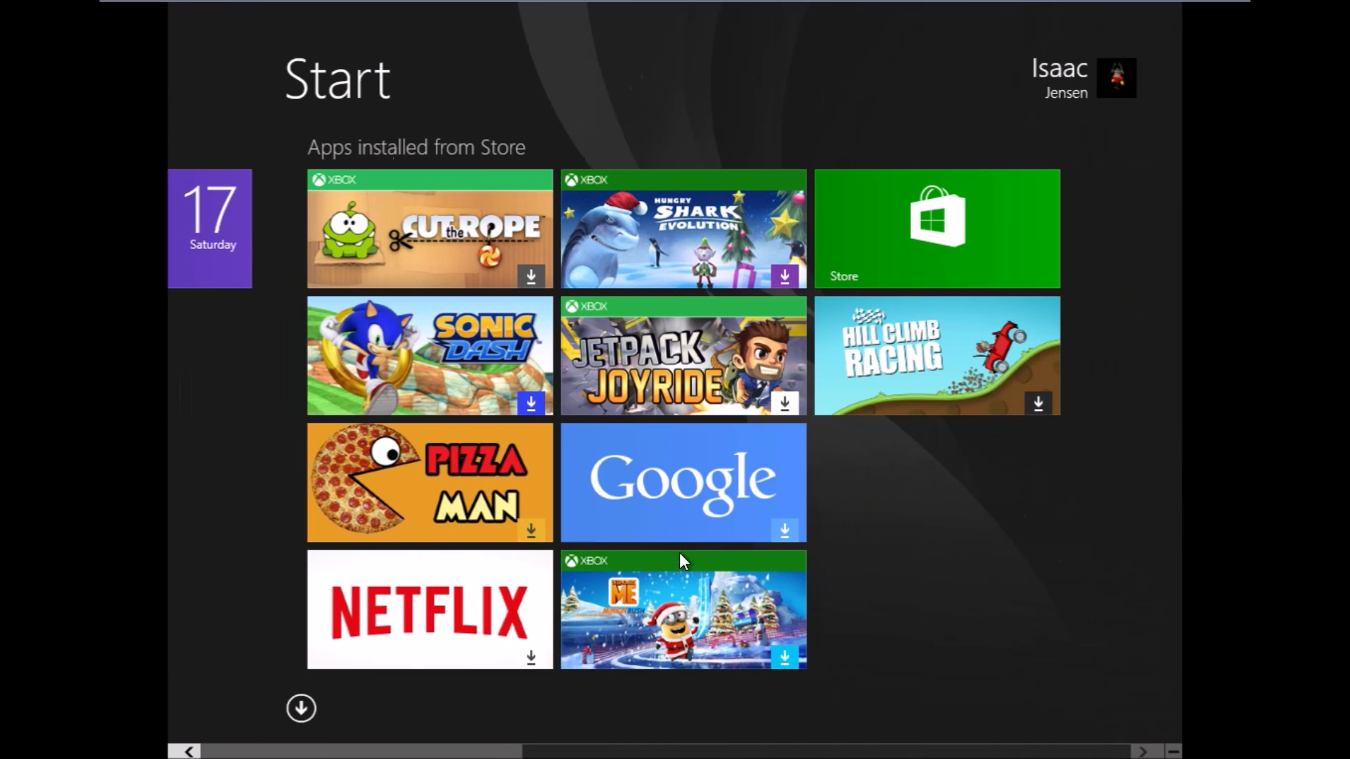
{"action": "scroll", "coordinate": [679, 552], "scroll_direction": "up", "scroll_amount": 5}
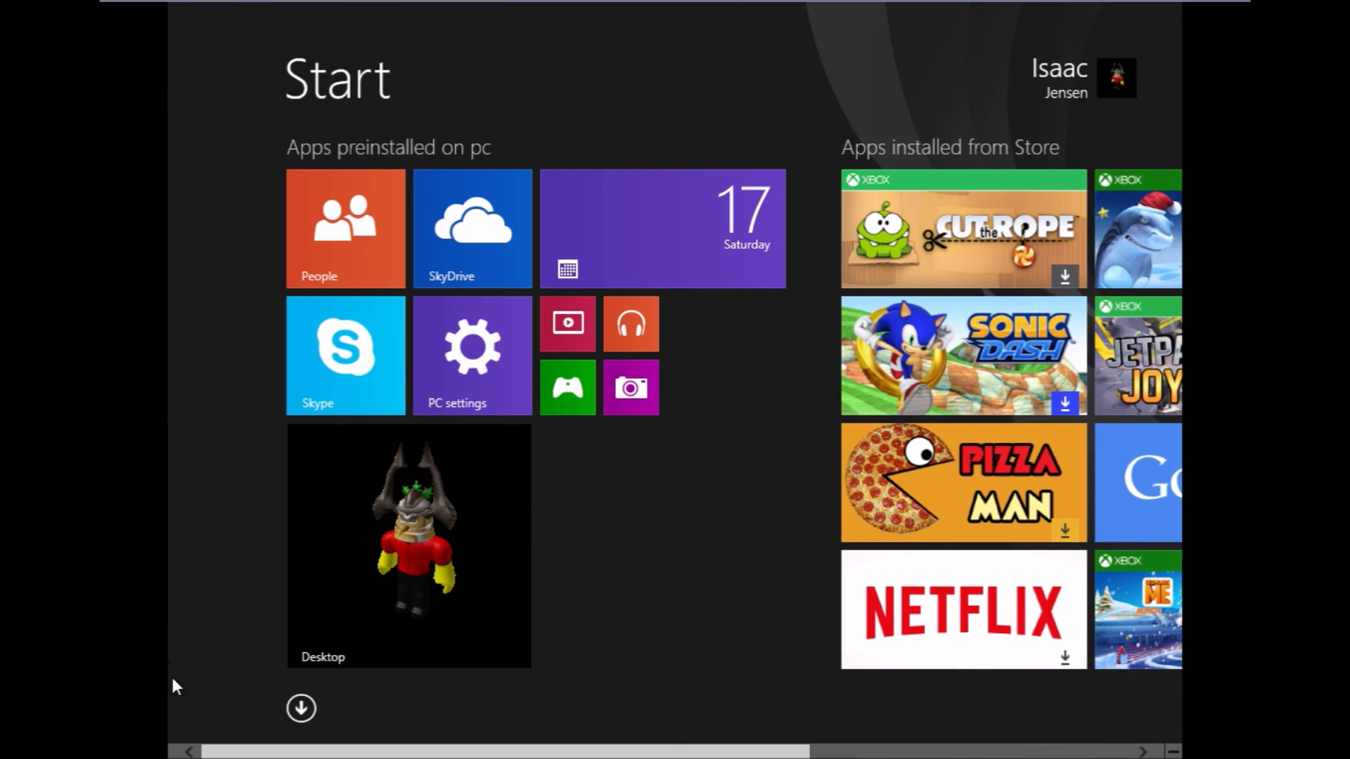
{"action": "scroll", "coordinate": [299, 588], "scroll_direction": "down", "scroll_amount": 5}
{"action": "scroll", "coordinate": [169, 567], "scroll_direction": "up", "scroll_amount": 5}
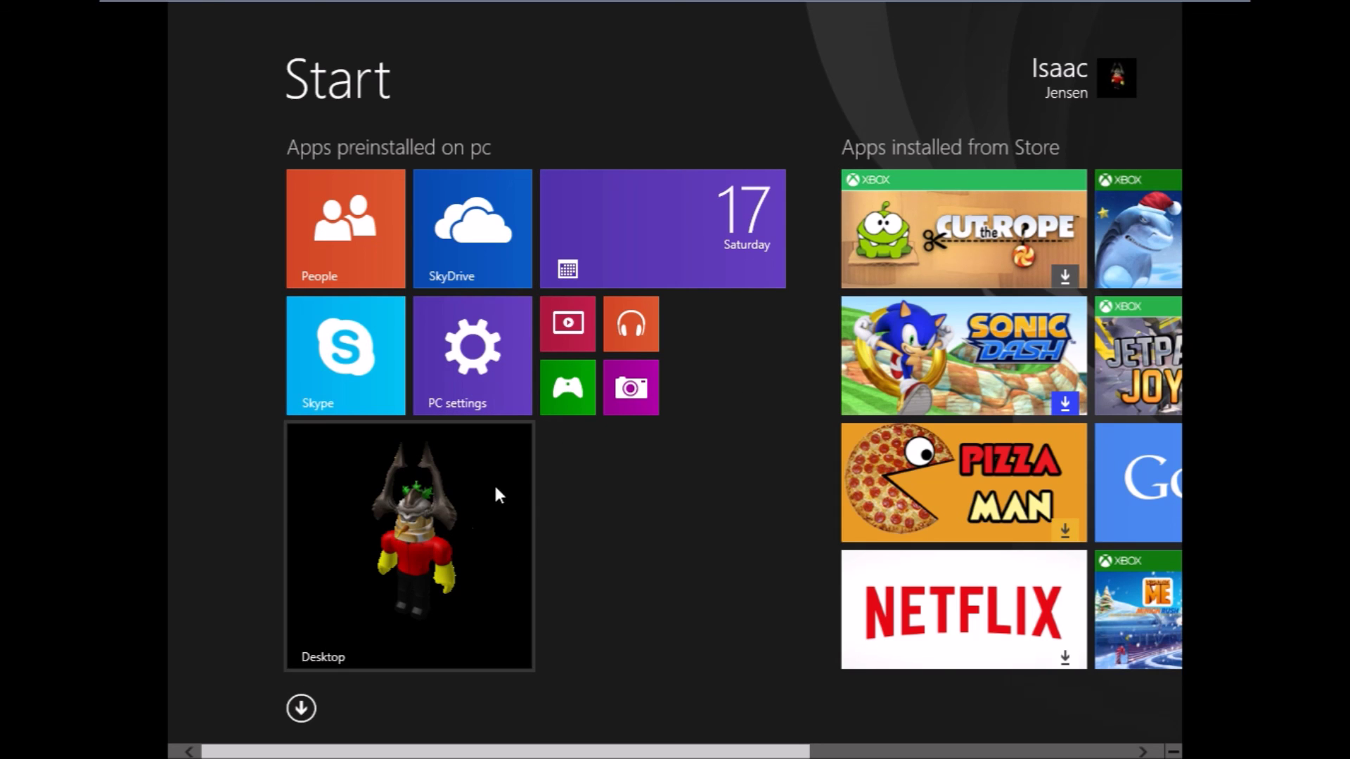
{"action": "scroll", "coordinate": [773, 583], "scroll_direction": "down", "scroll_amount": 5}
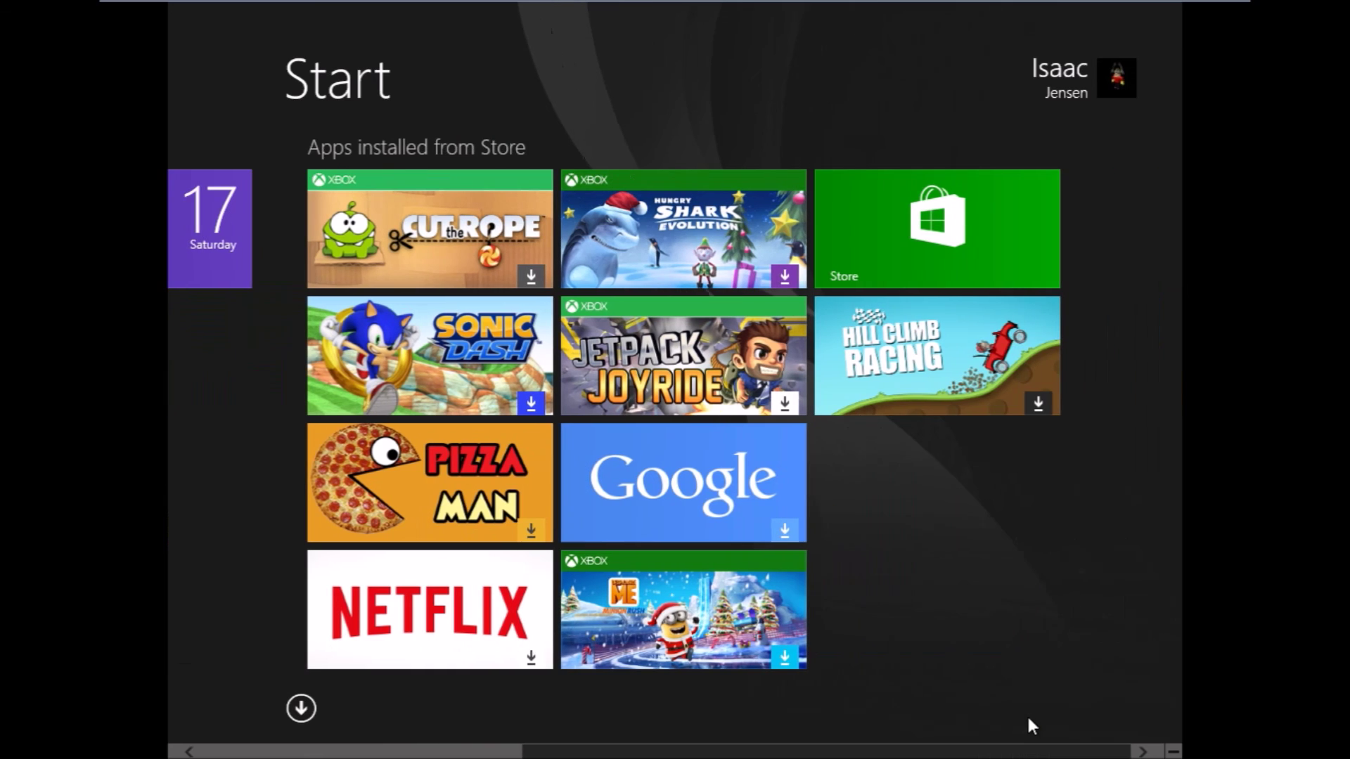
{"action": "scroll", "coordinate": [323, 612], "scroll_direction": "up", "scroll_amount": 5}
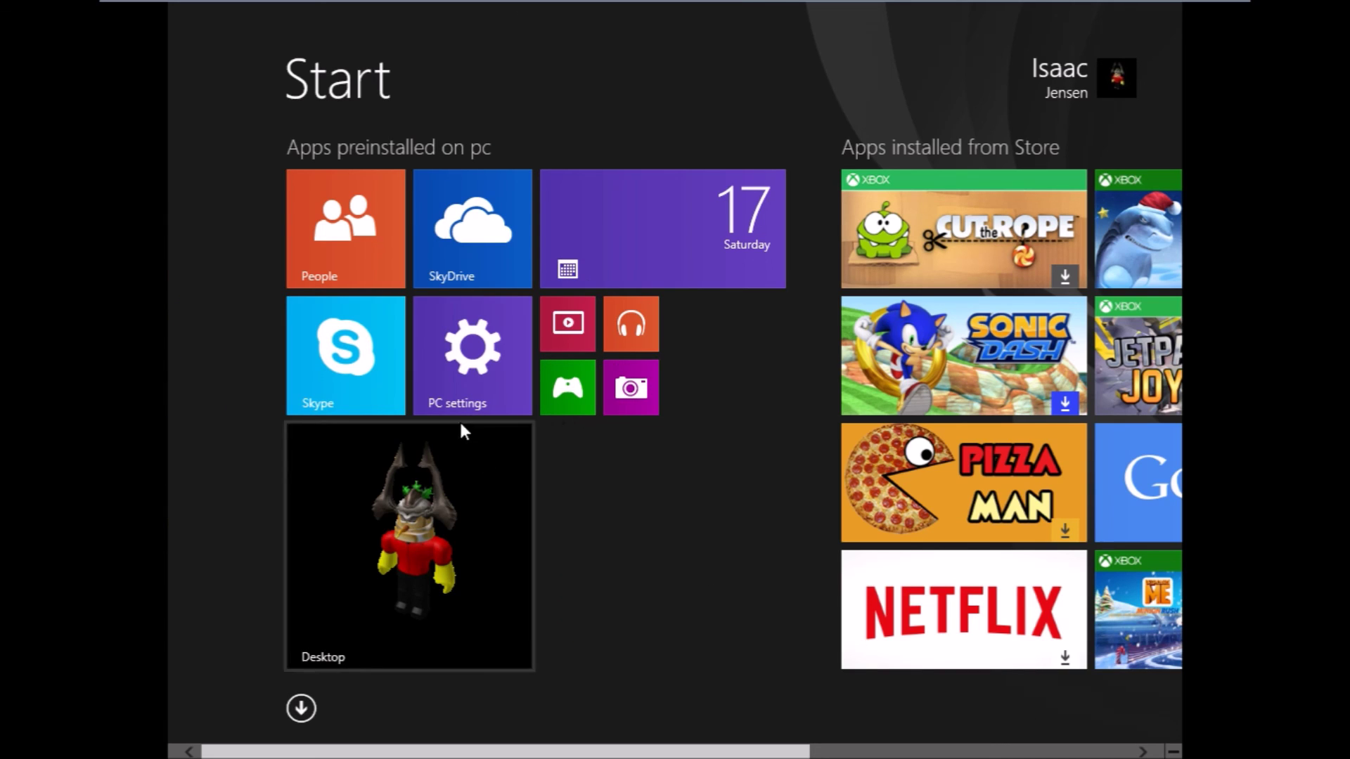
Visit the Windows 8.1 desktop, check the hidden tray icons, and return to Start.
{"action": "left_click", "coordinate": [506, 611]}
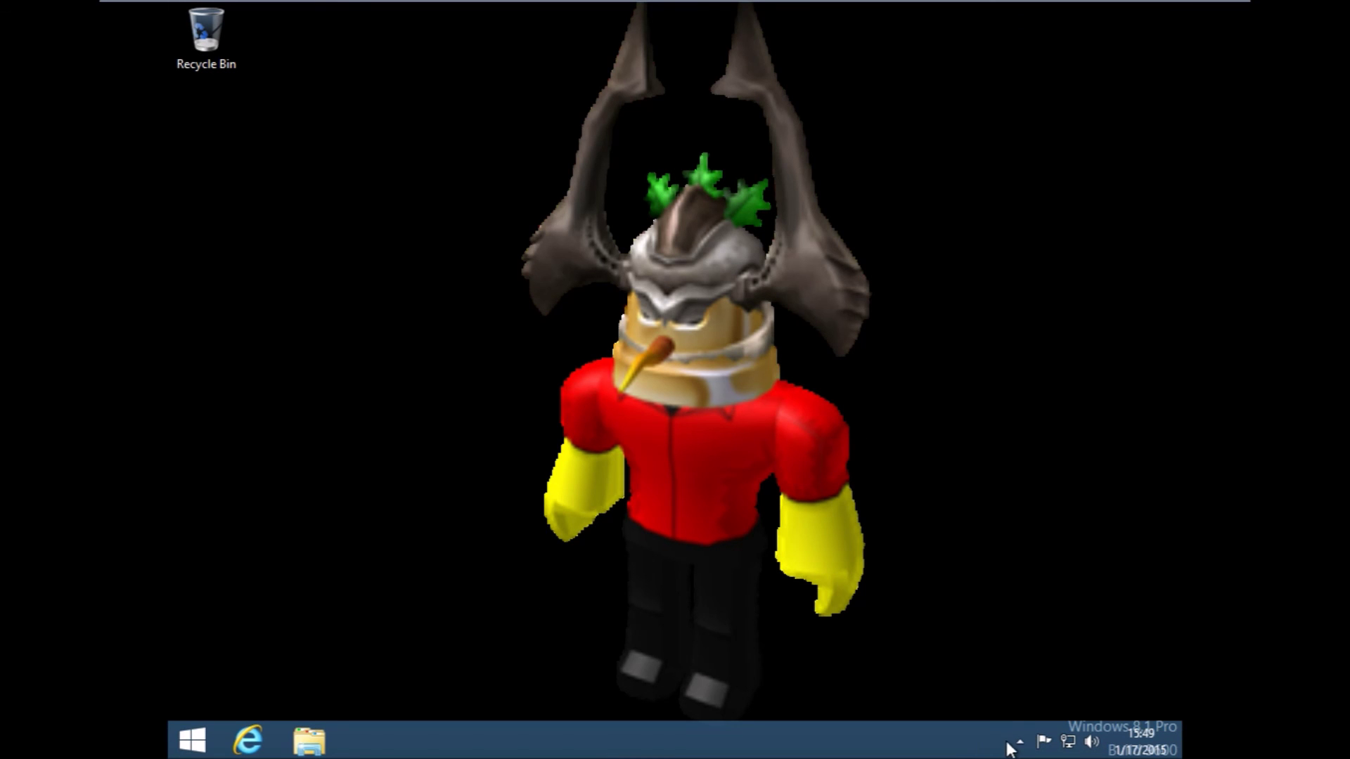
{"action": "left_click", "coordinate": [1019, 742]}
{"action": "left_click", "coordinate": [702, 483]}
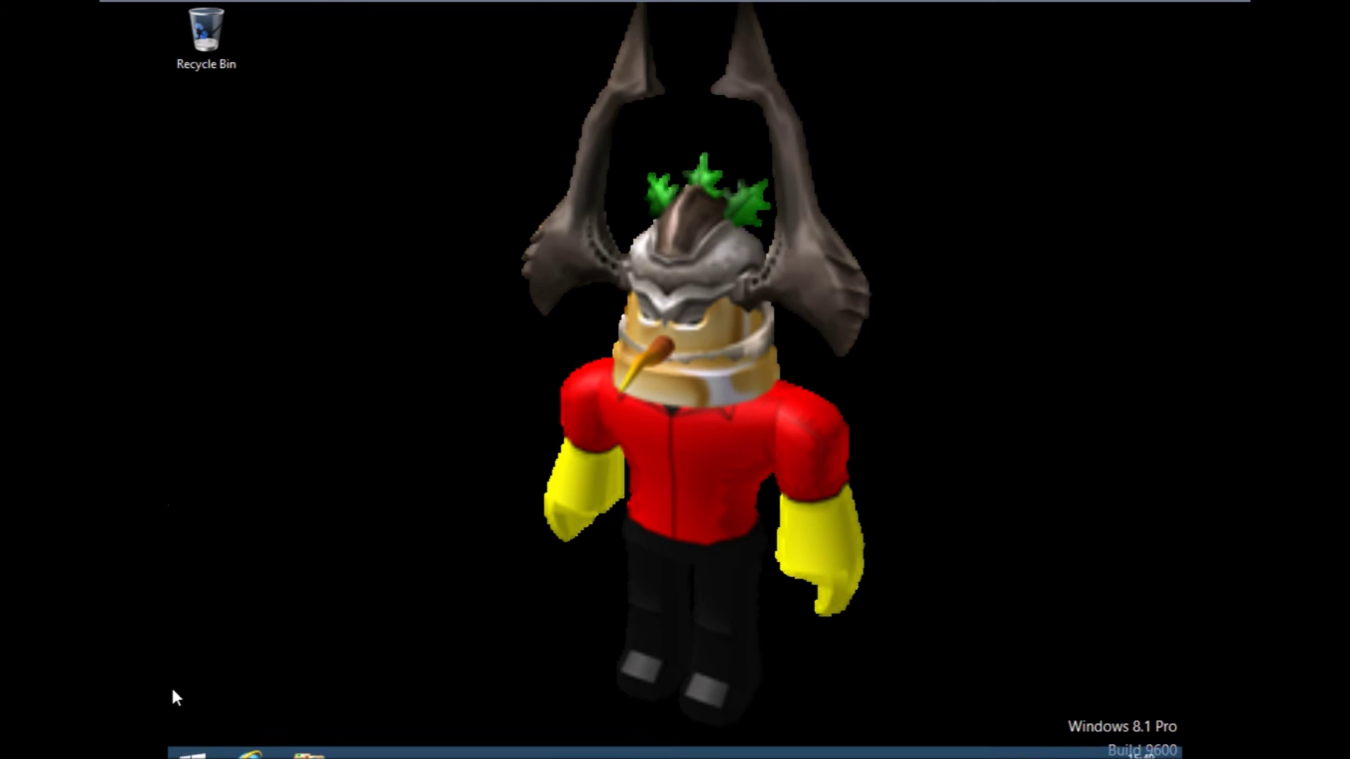
{"action": "left_click", "coordinate": [192, 740]}
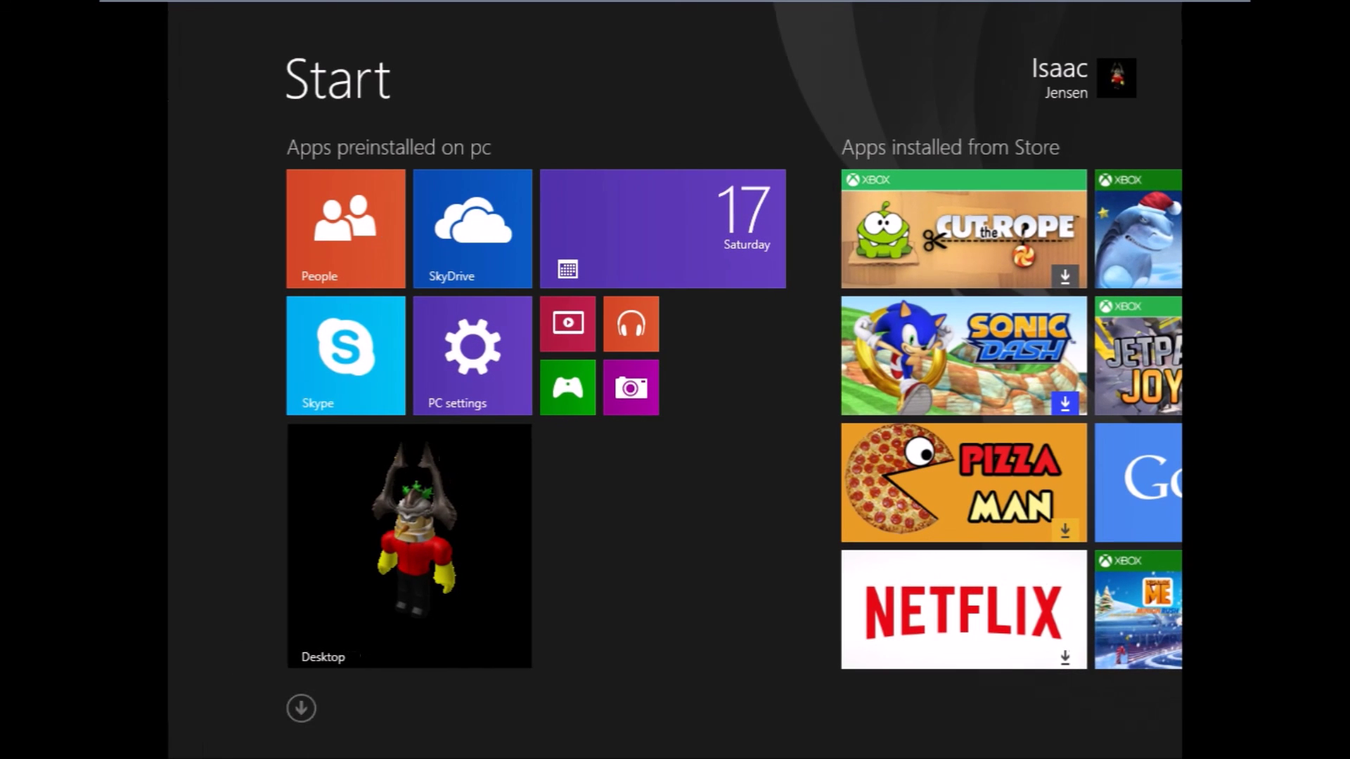
{"action": "mouse_move", "coordinate": [1180, 4]}
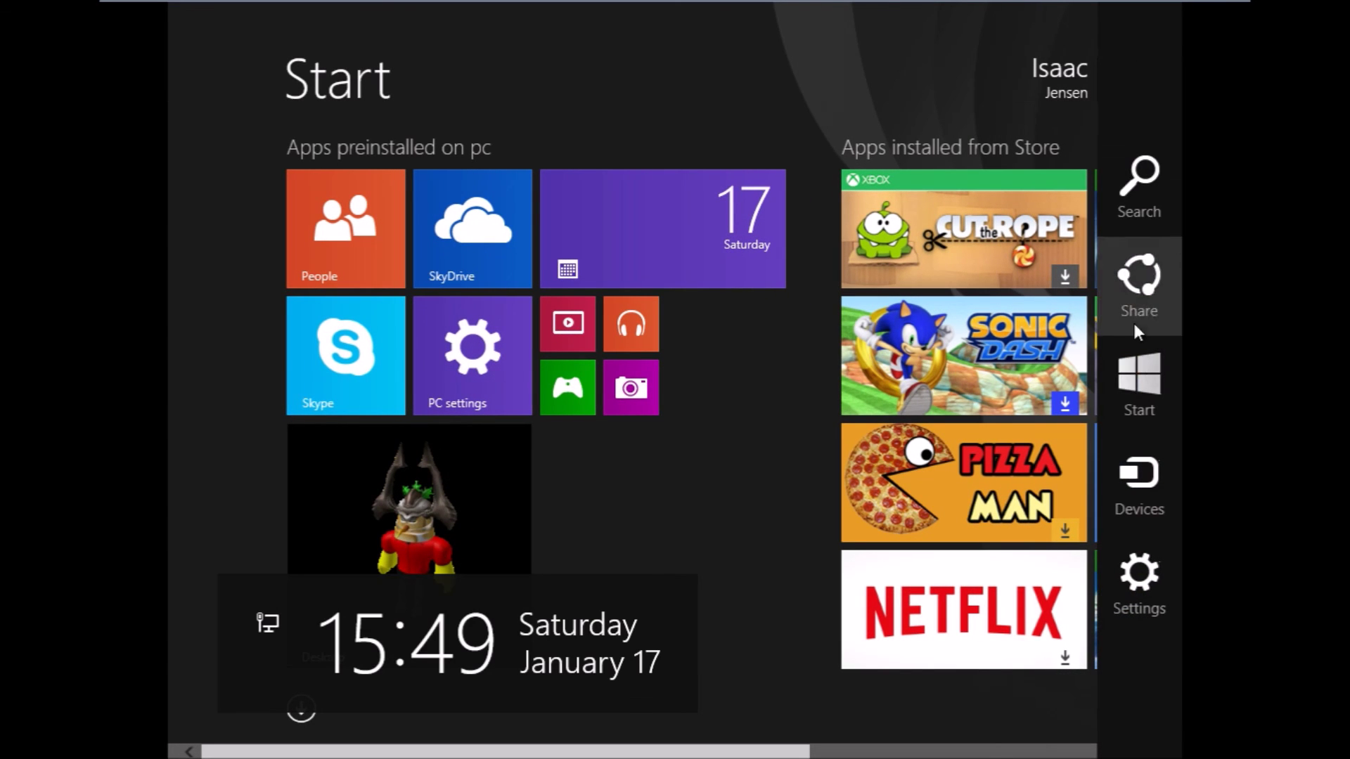
Search for 'vmware tools' from the Charms search pane, close it, and open the Desktop tile.
{"action": "left_click", "coordinate": [1178, 189]}
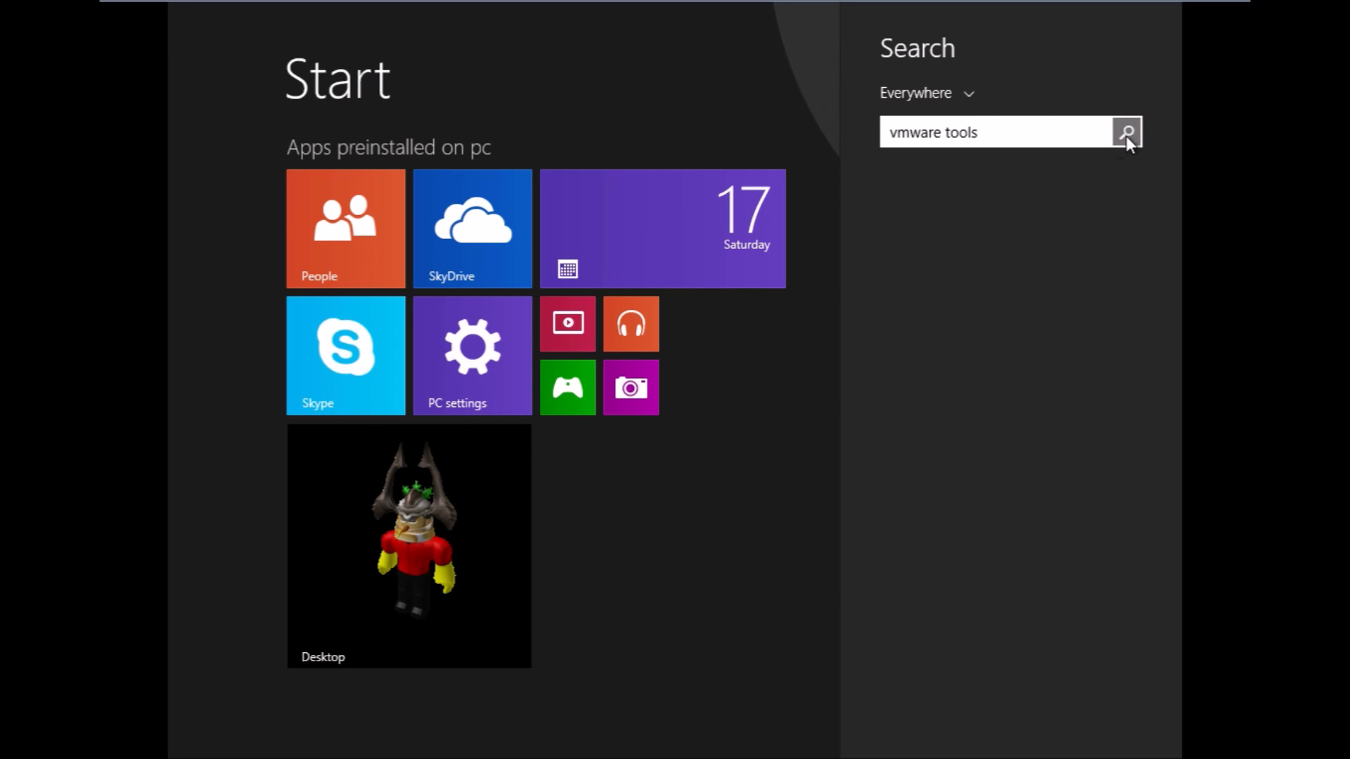
{"action": "left_click", "coordinate": [664, 625]}
{"action": "left_click", "coordinate": [513, 592]}
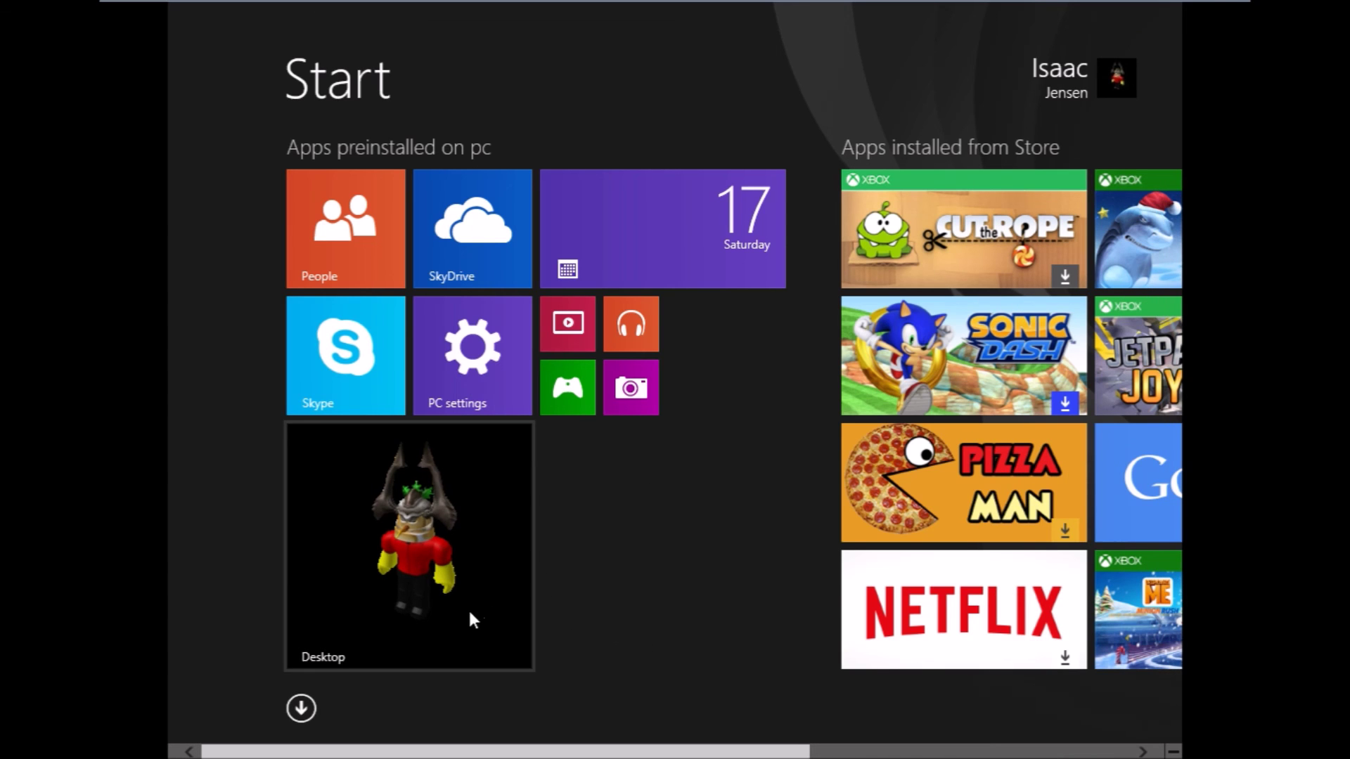